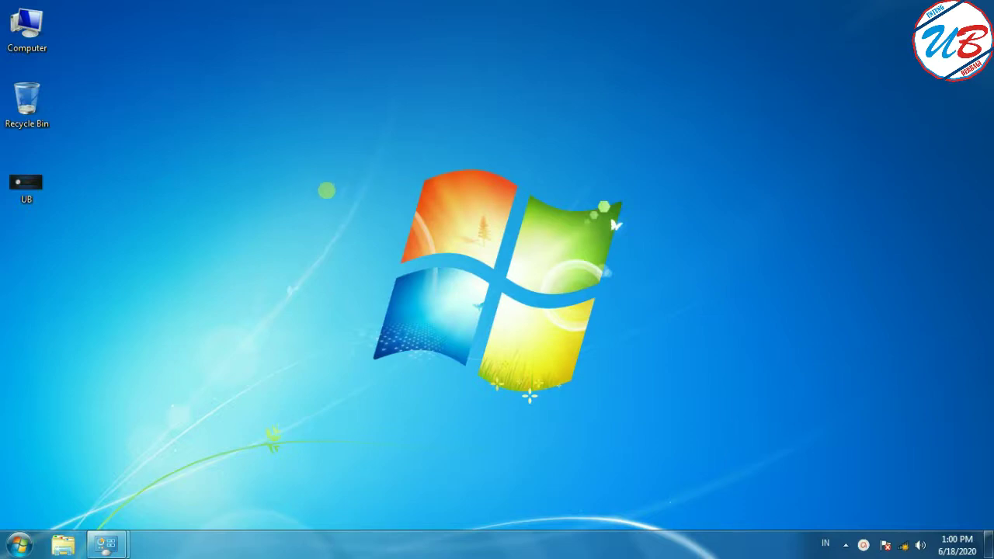
right_click(323, 112)
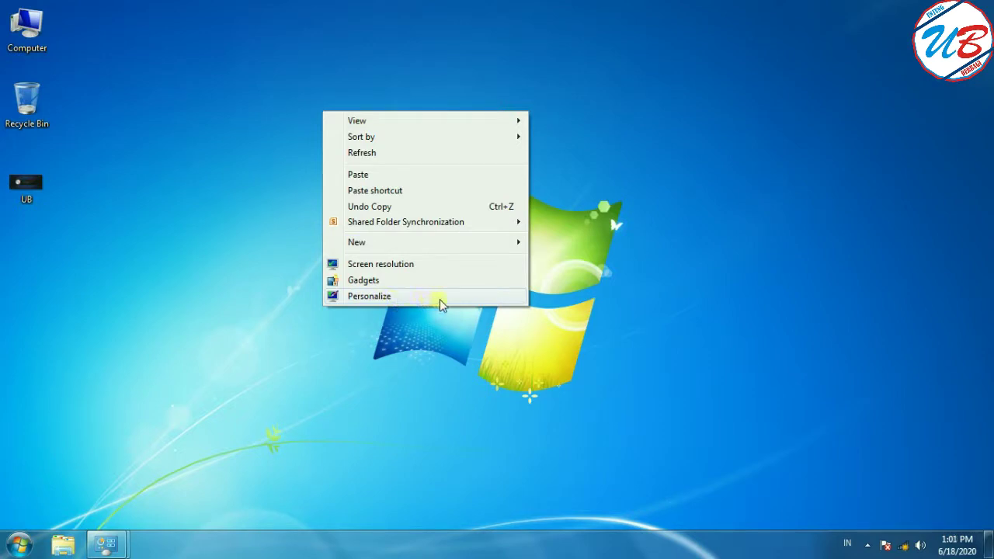
click(630, 140)
right_click(631, 139)
click(163, 122)
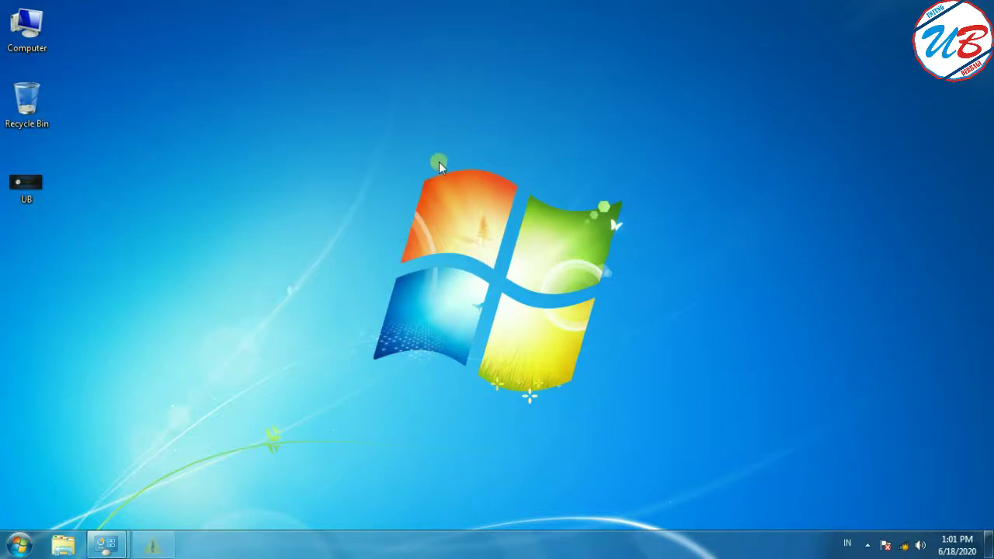
click(508, 309)
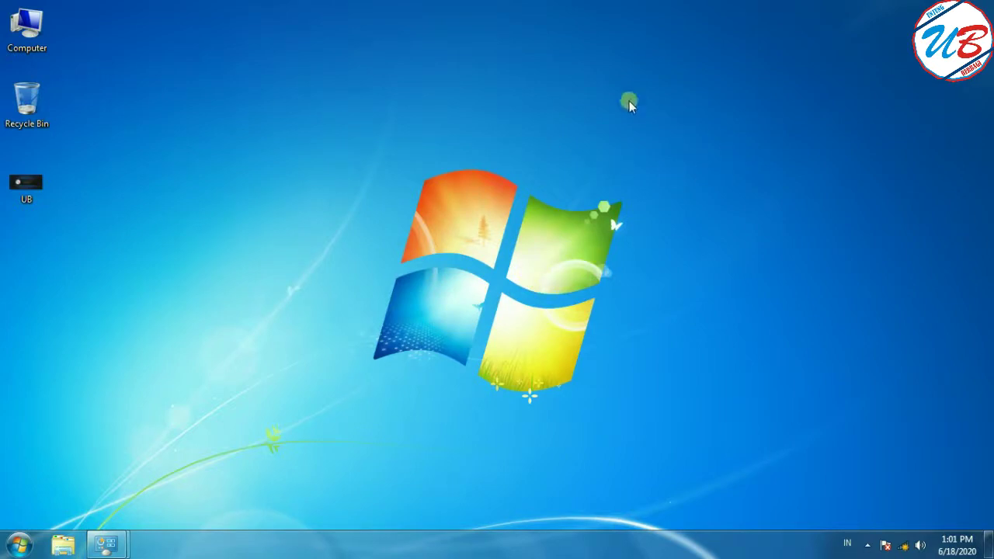
Open the desktop's Personalization settings in a maximized window and look over the available themes.
right_click(701, 126)
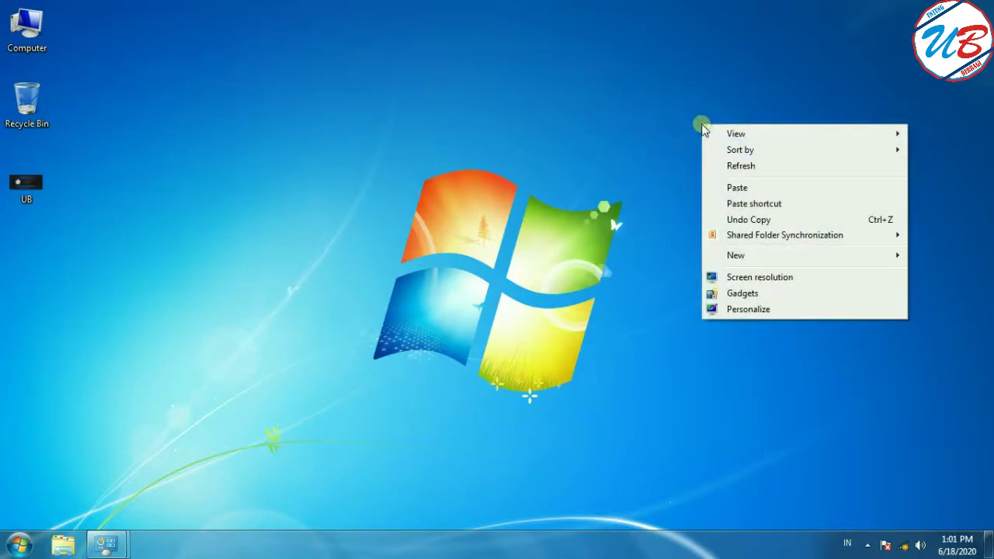
click(776, 310)
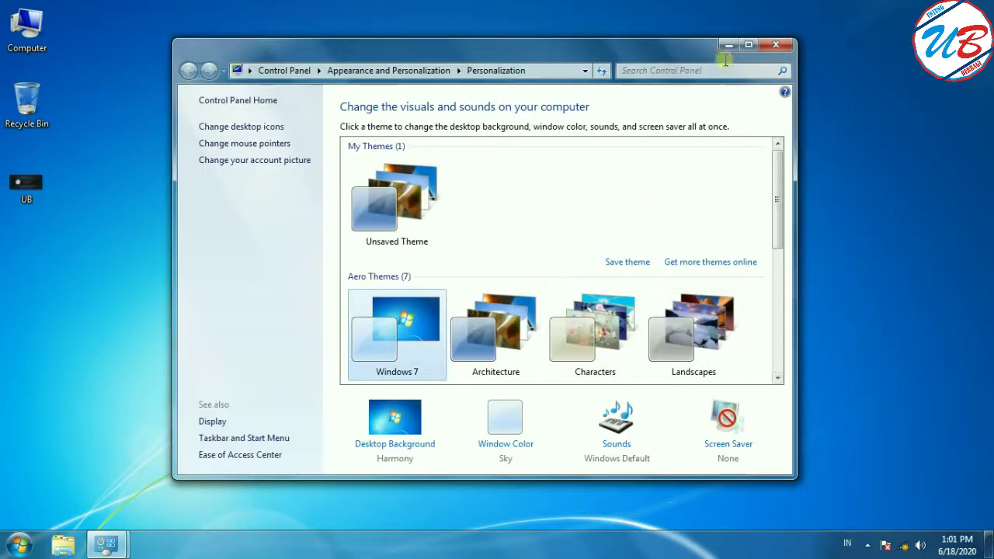
click(745, 46)
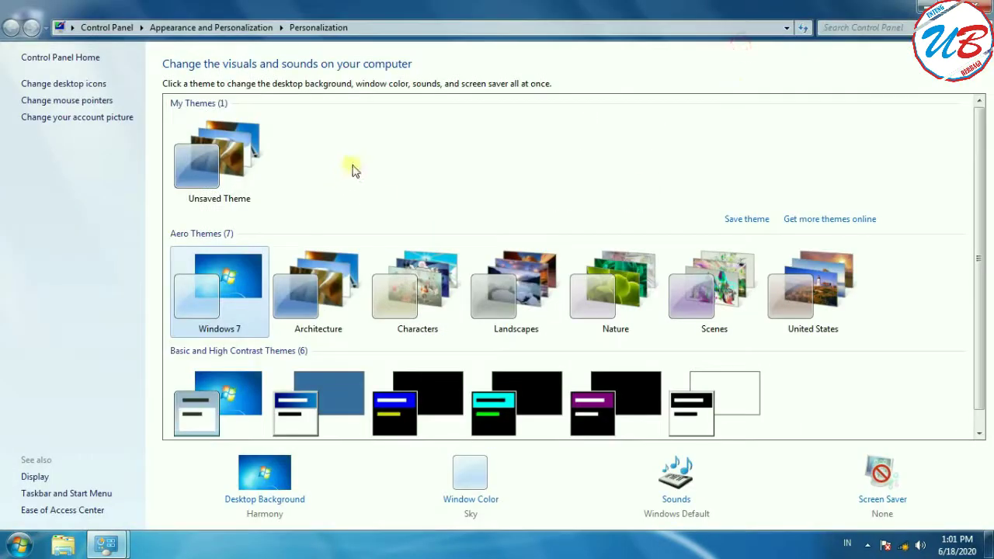
drag(979, 204, 979, 224)
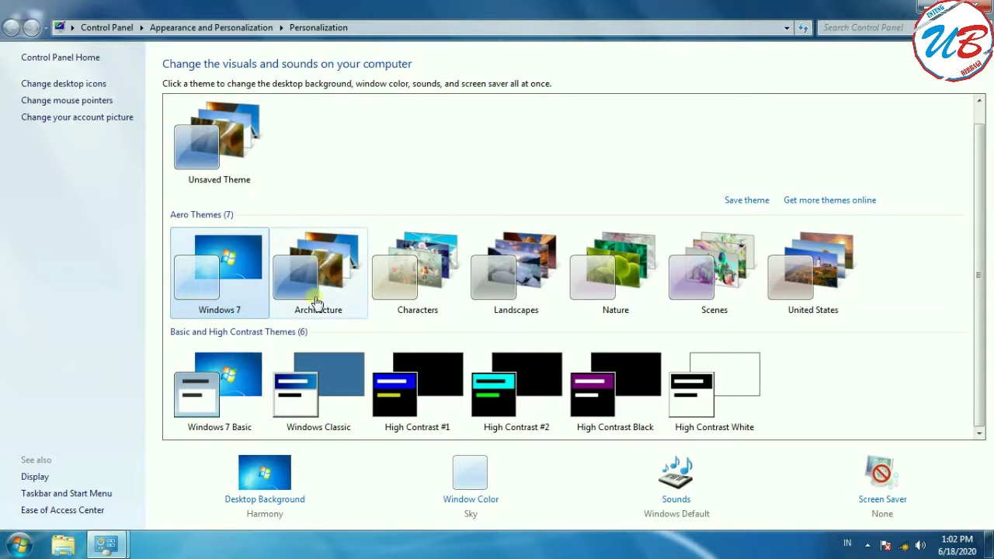
Set the hay bale picture from the United States group as the desktop background, save it and show the desktop.
click(283, 501)
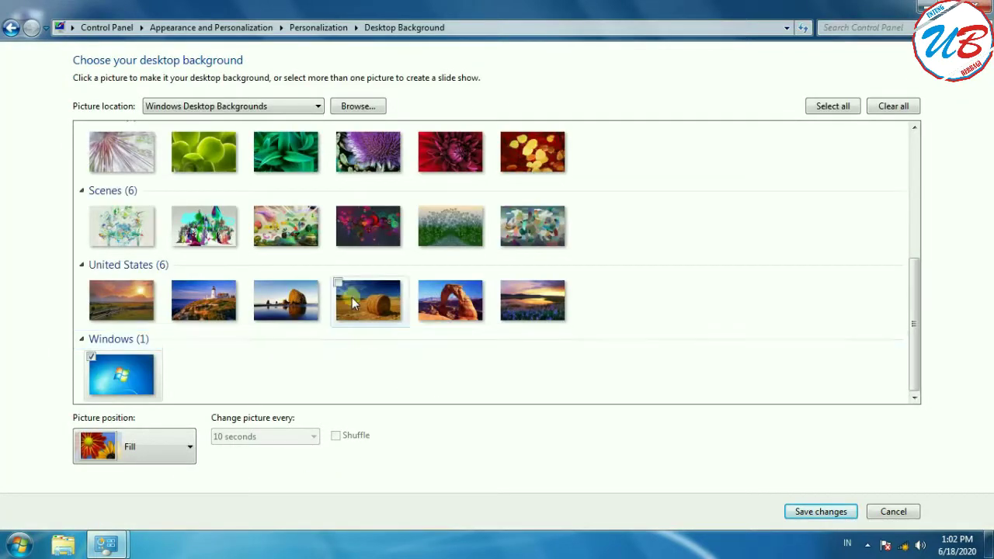
click(354, 289)
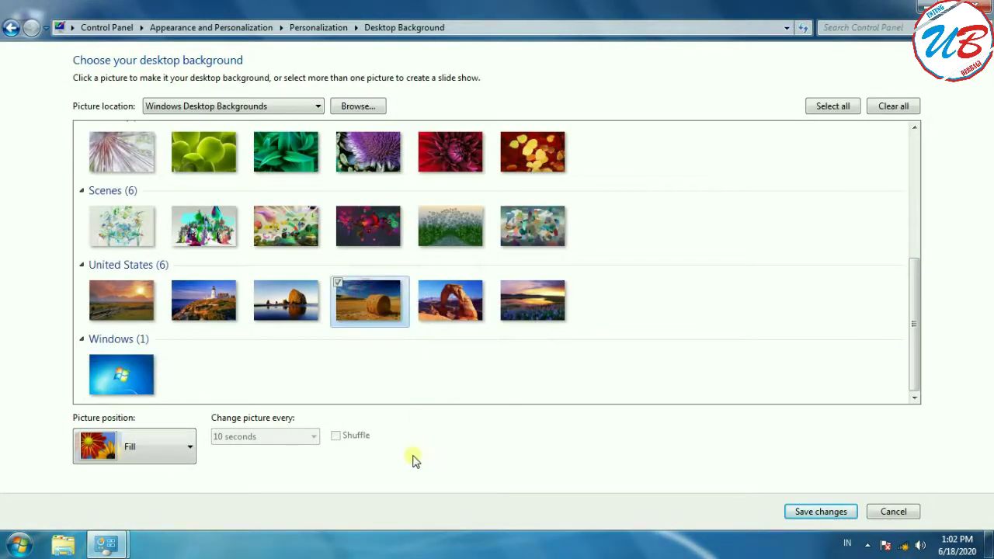
click(802, 513)
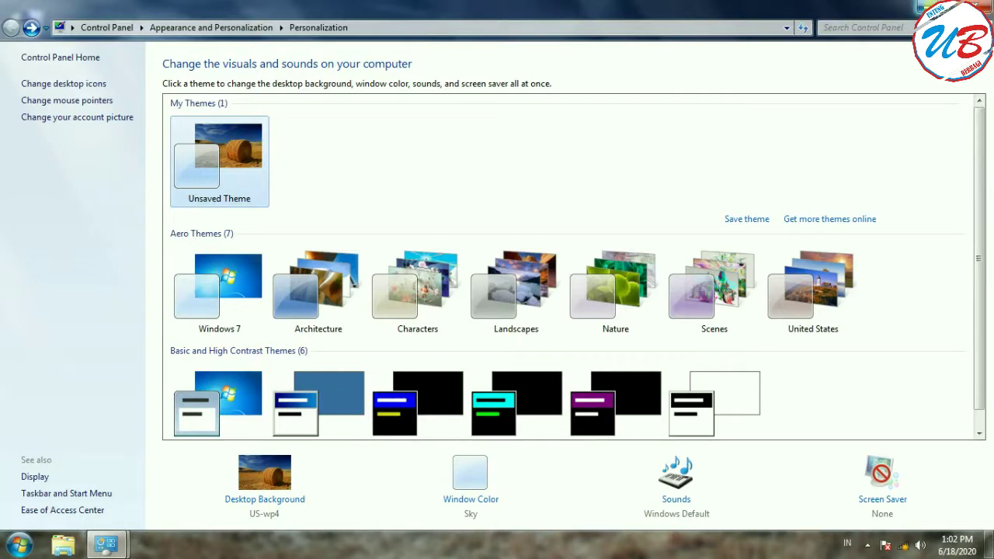
click(978, 6)
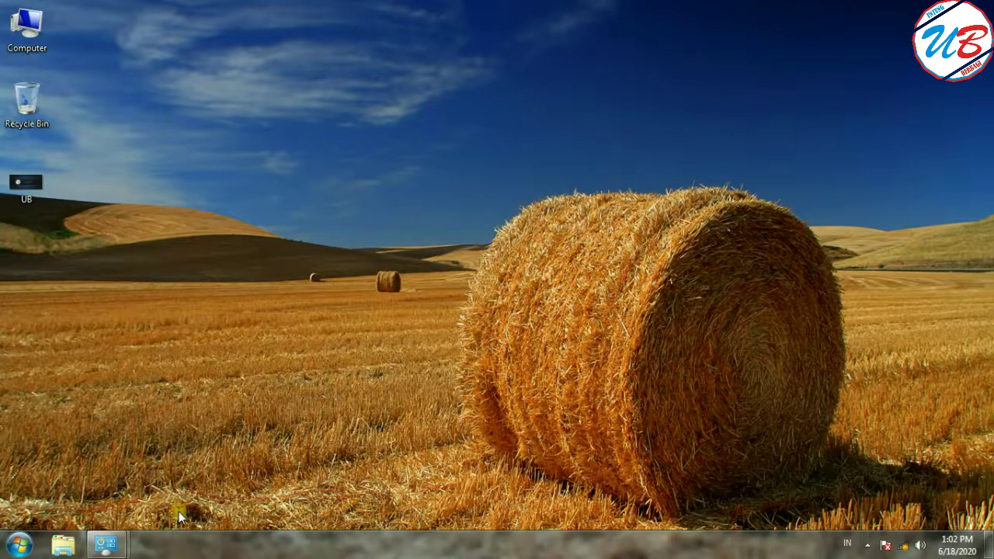
Close the Screen Resolution window and apply the Windows 7 Aero theme, checking it on the desktop.
mouse_move(106, 543)
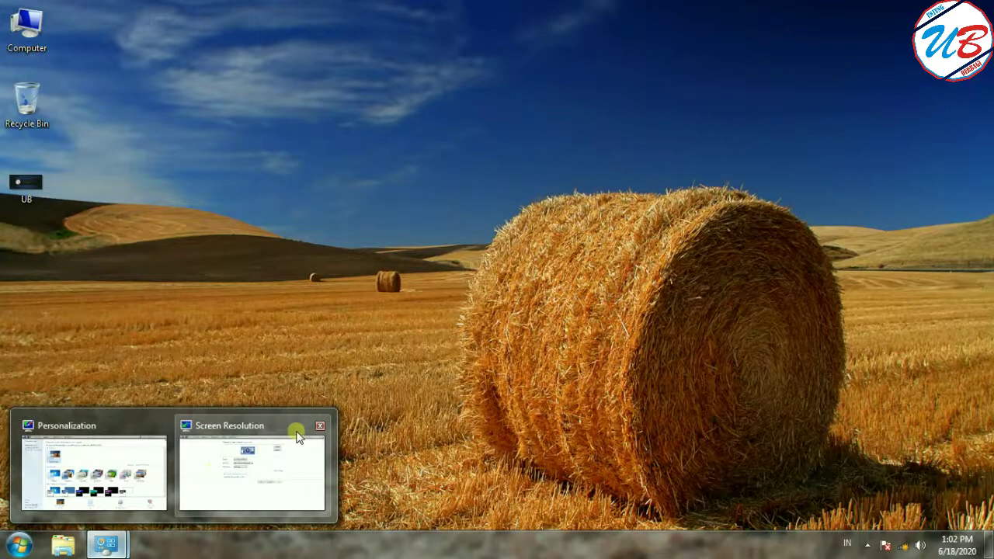
click(319, 426)
click(163, 457)
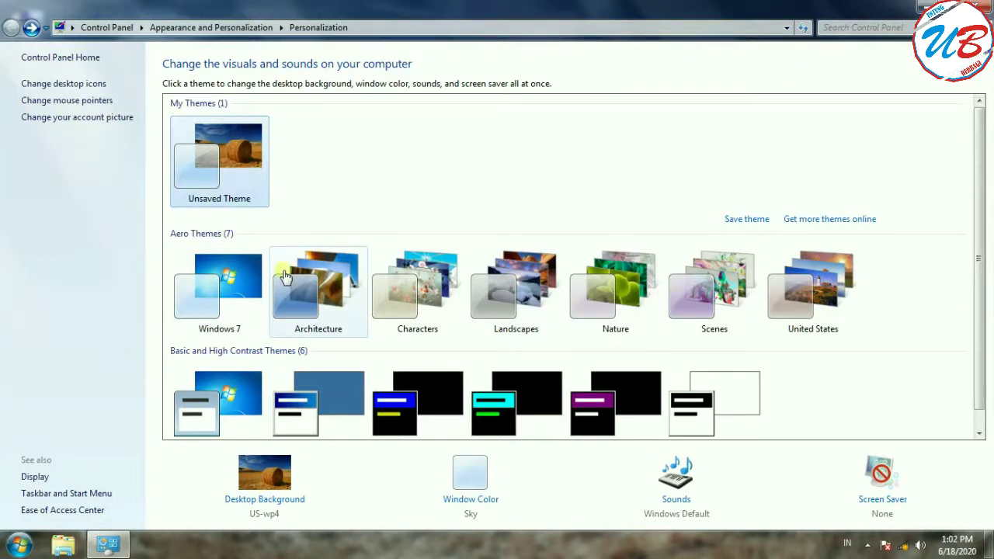
click(227, 286)
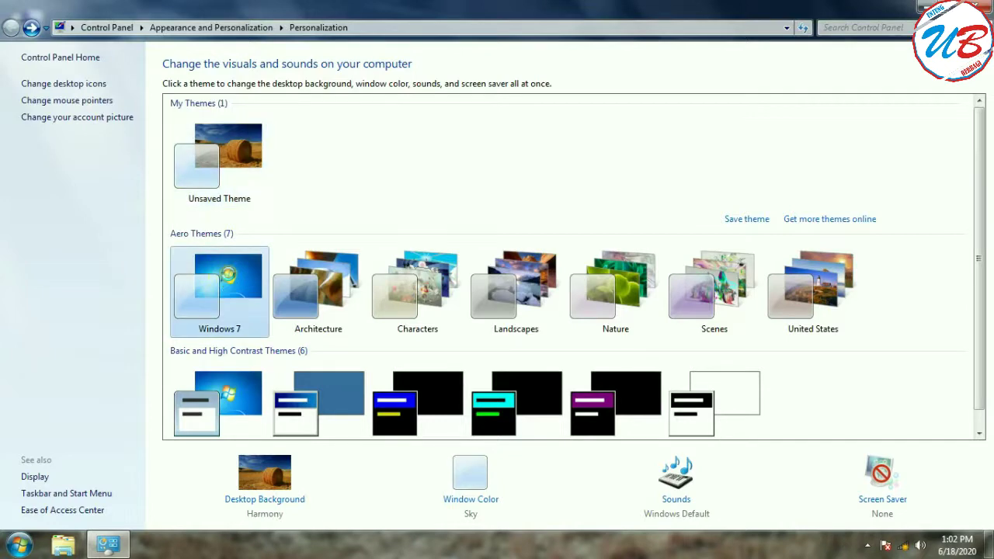
key(super+d)
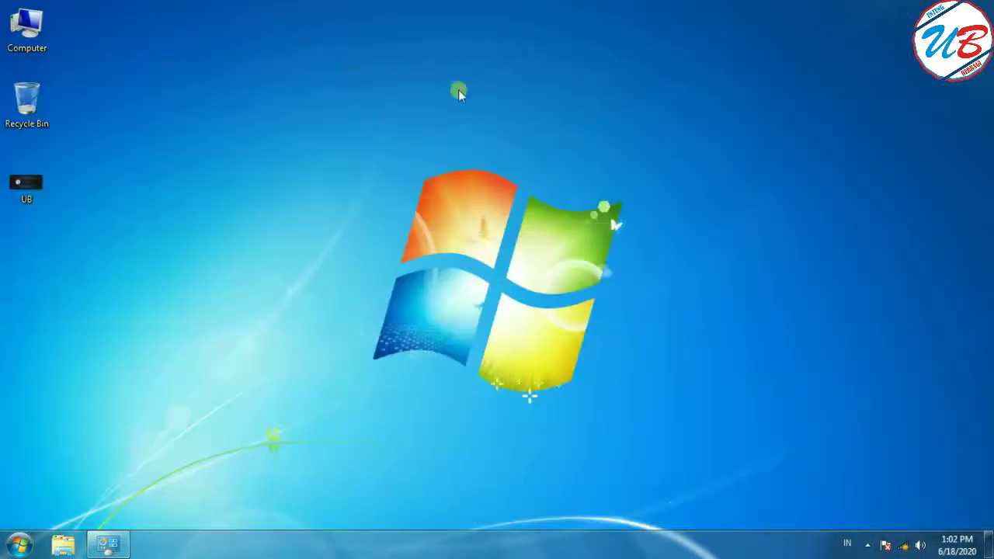
Set the desktop background to the golden yellow swatch from Solid Colors, save the change and show the desktop.
click(108, 544)
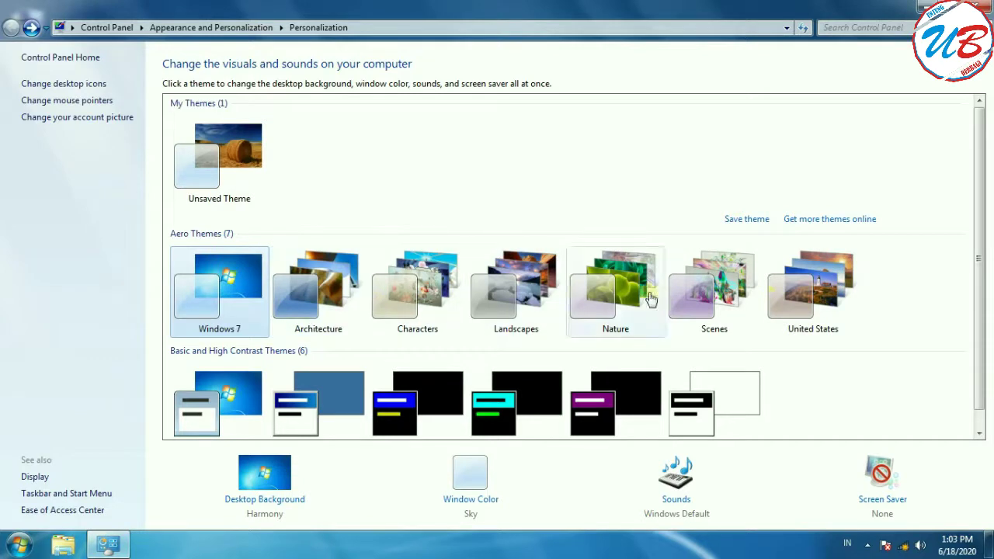
click(289, 506)
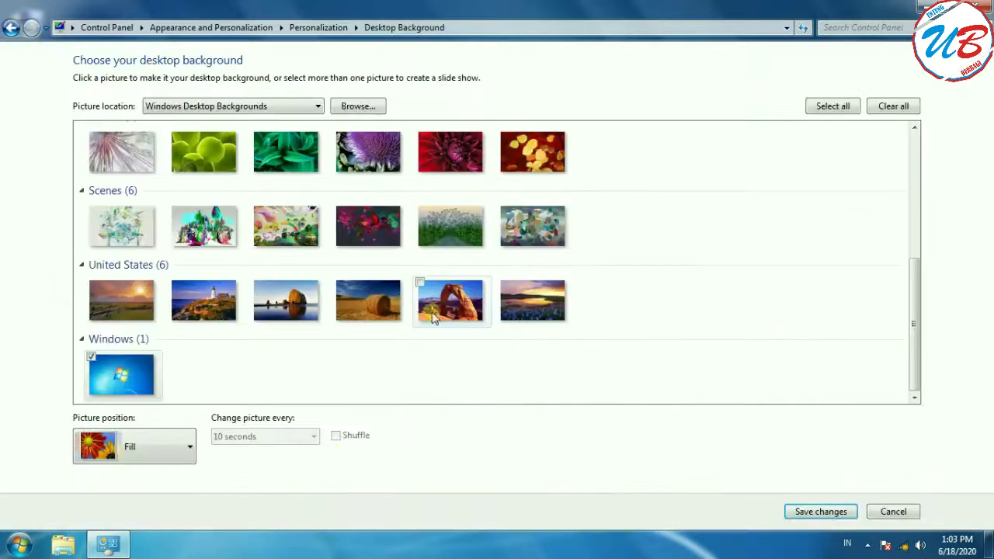
click(317, 106)
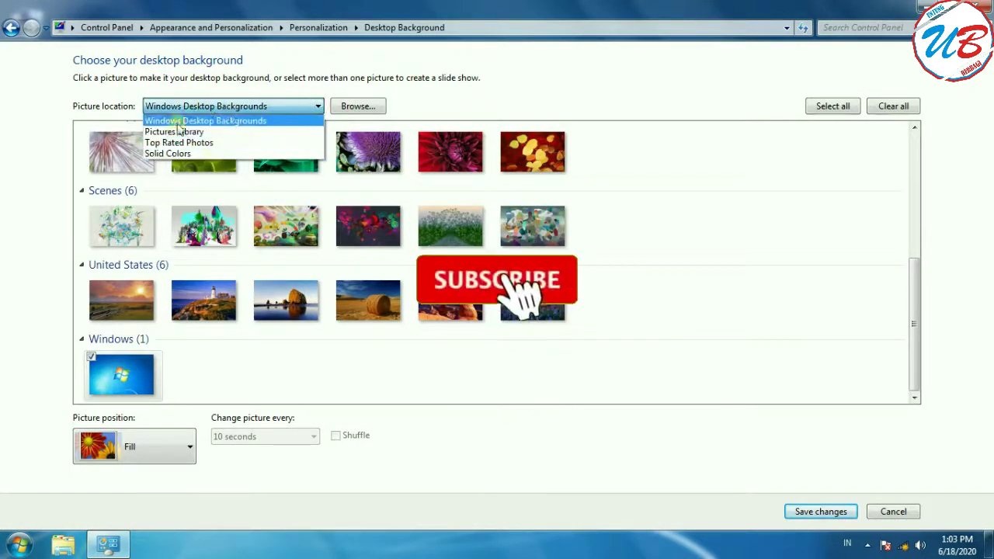
click(195, 160)
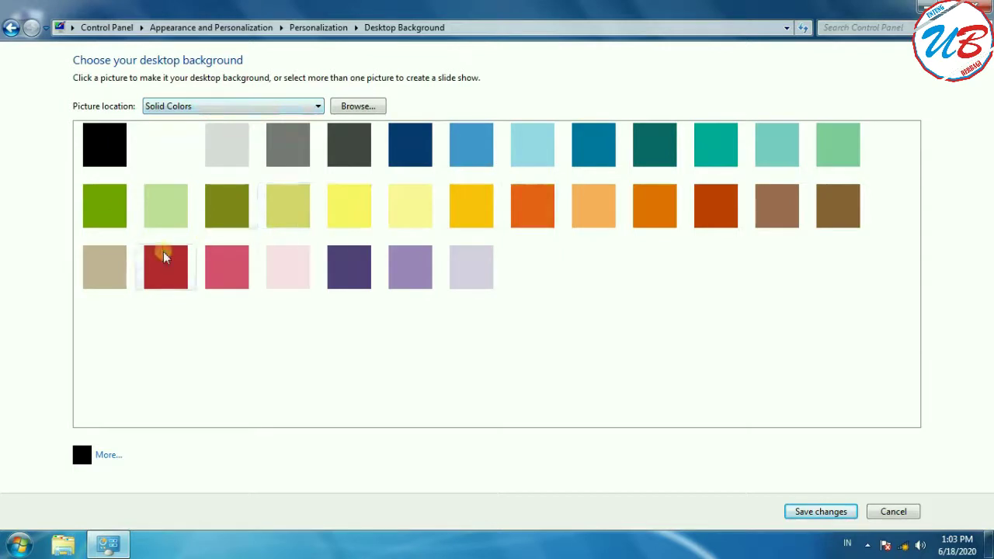
click(489, 221)
click(815, 511)
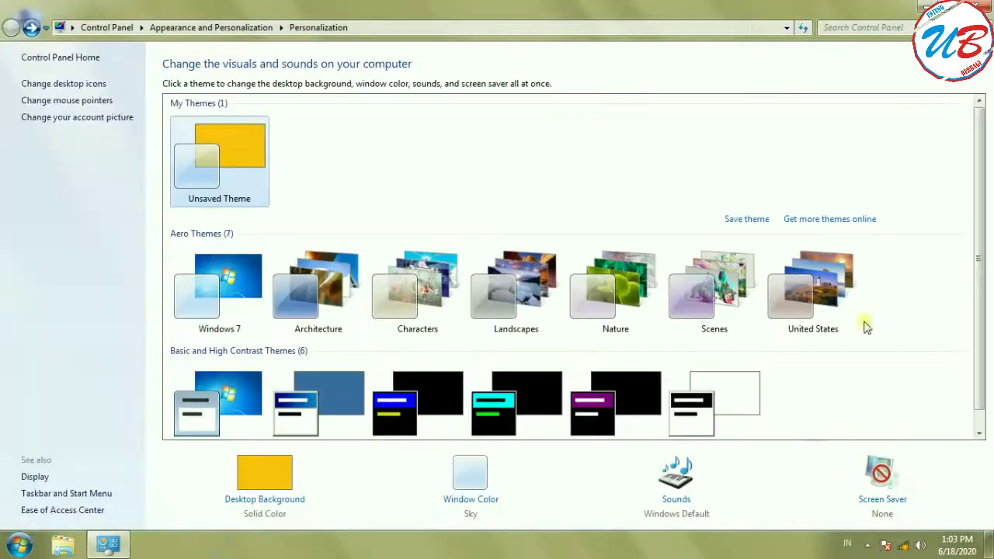
click(925, 9)
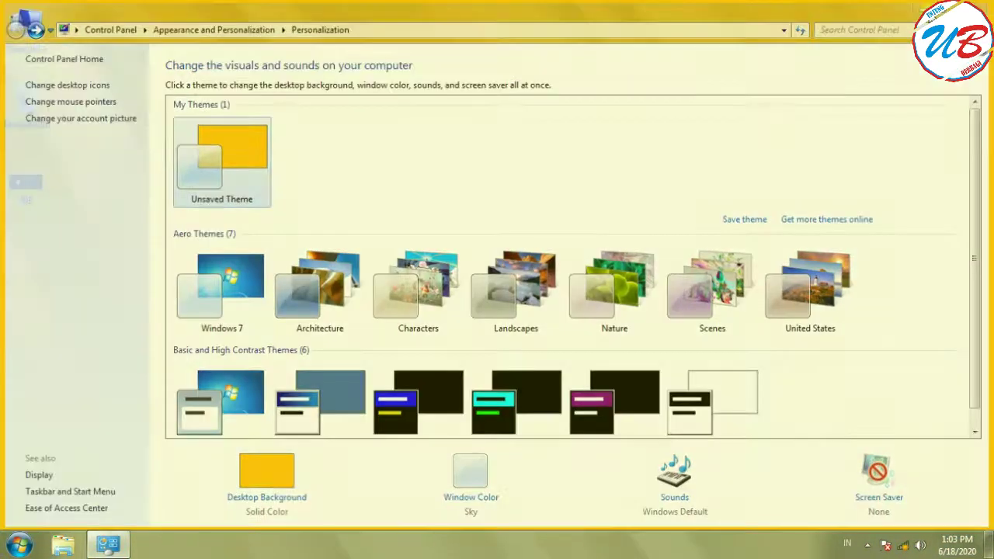
Switch the desktop background's picture location to Top Rated Photos and keep all six sample pictures selected for a slide show.
click(108, 544)
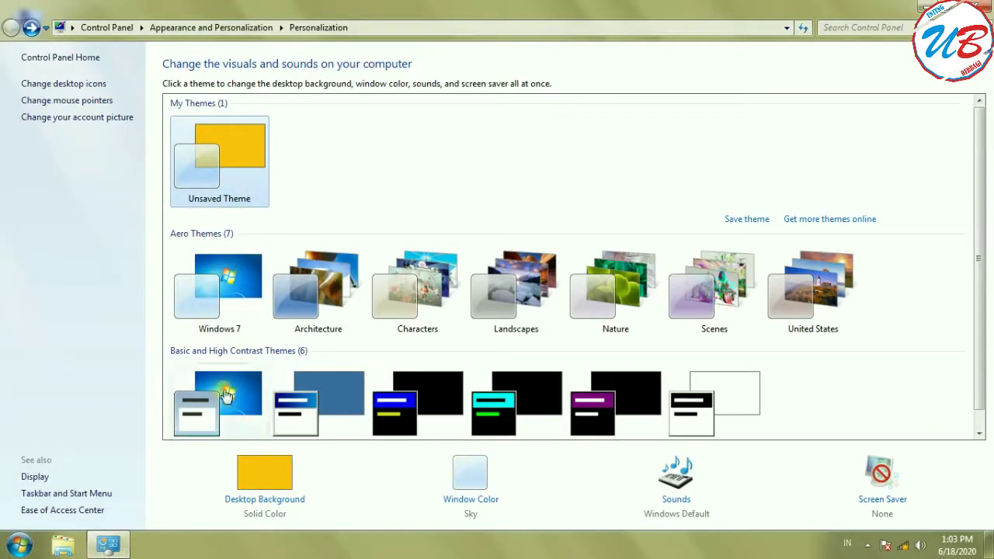
click(284, 501)
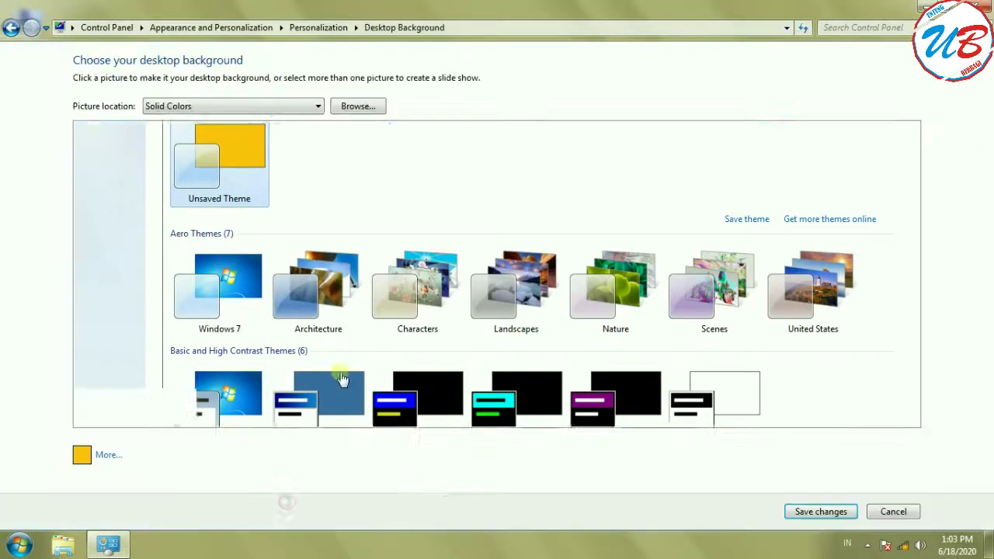
click(274, 105)
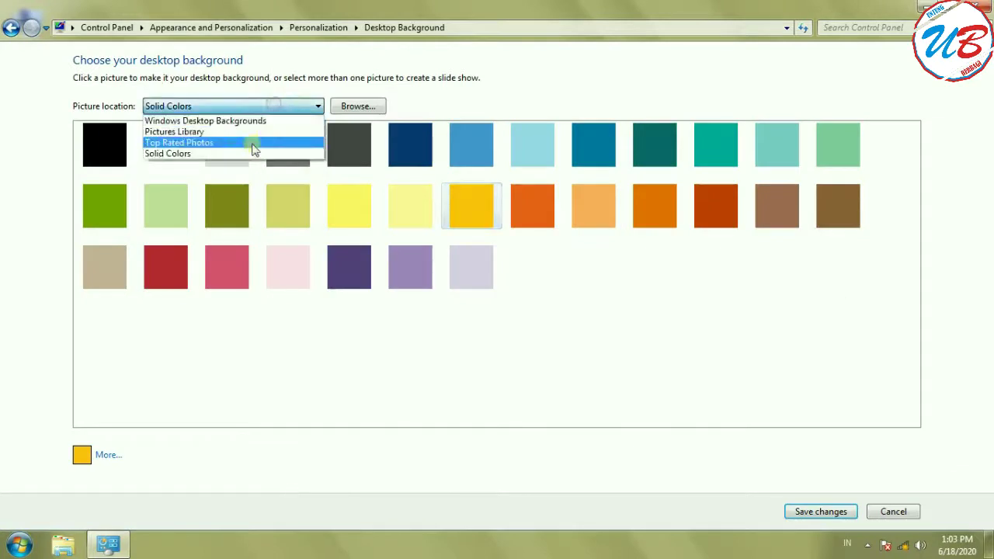
click(202, 143)
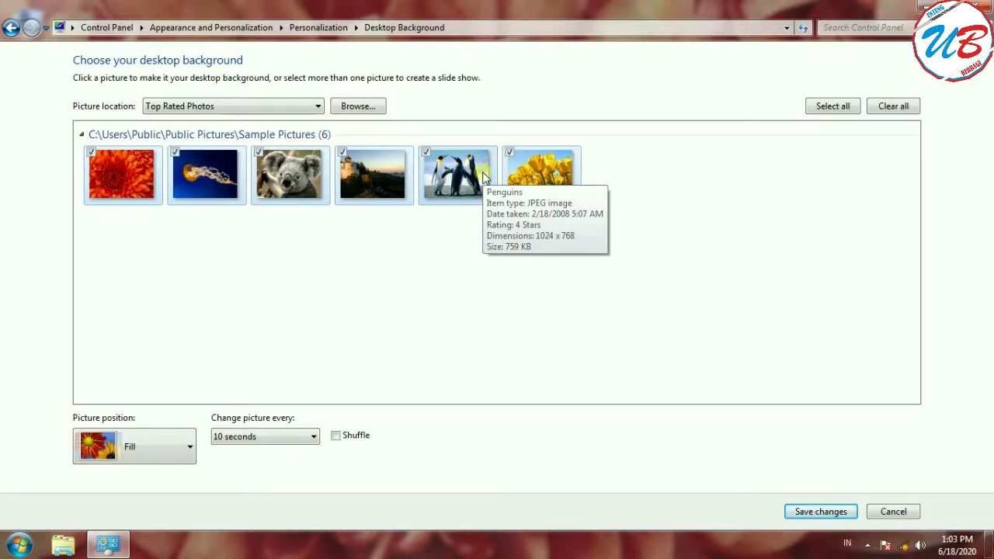
drag(649, 203, 93, 206)
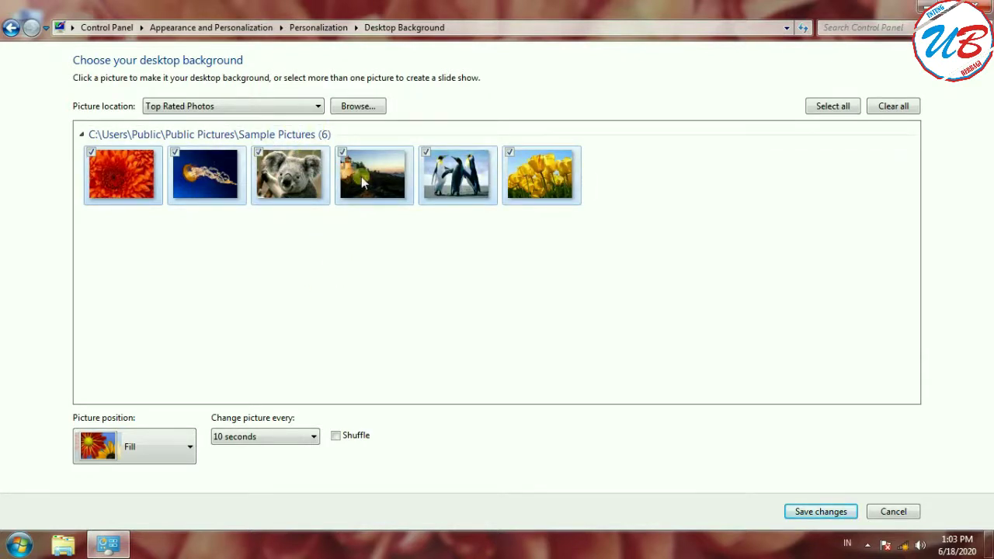
mouse_move(361, 177)
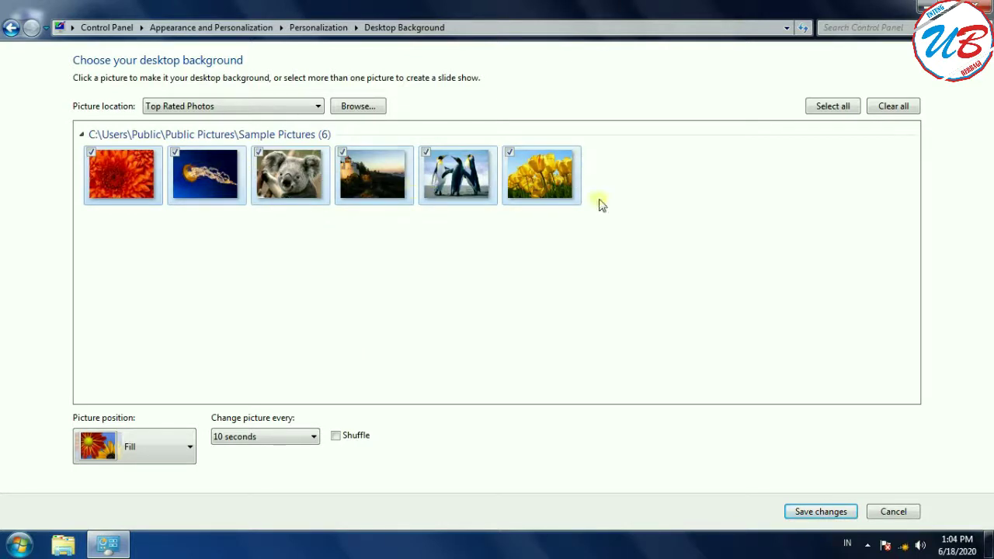
Set the background pictures to change every 10 seconds and their picture position to Fit.
click(294, 441)
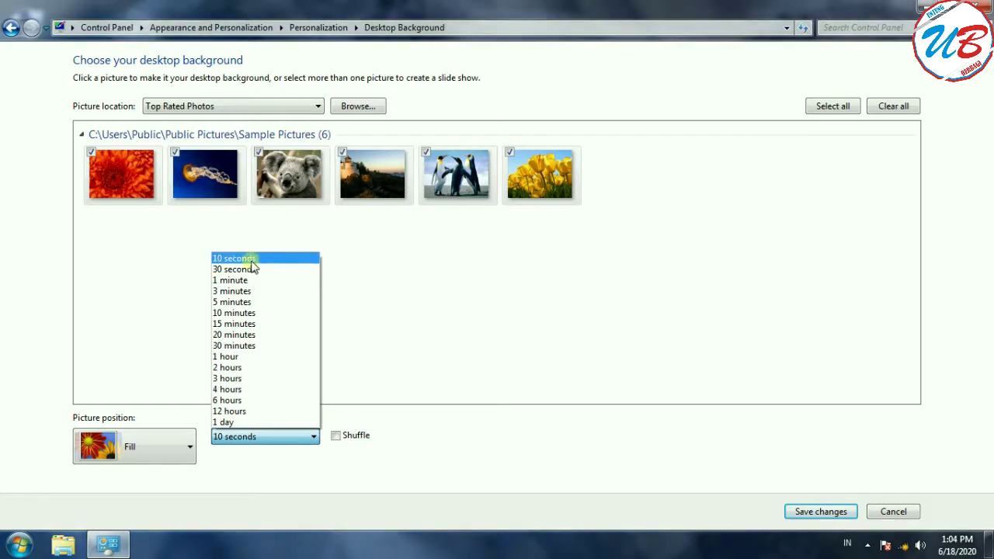
click(291, 259)
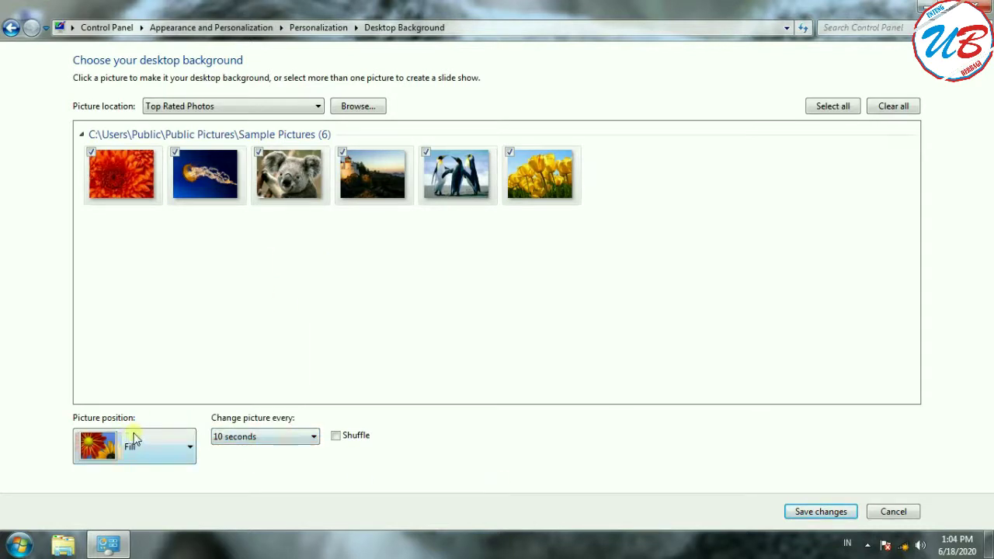
click(179, 449)
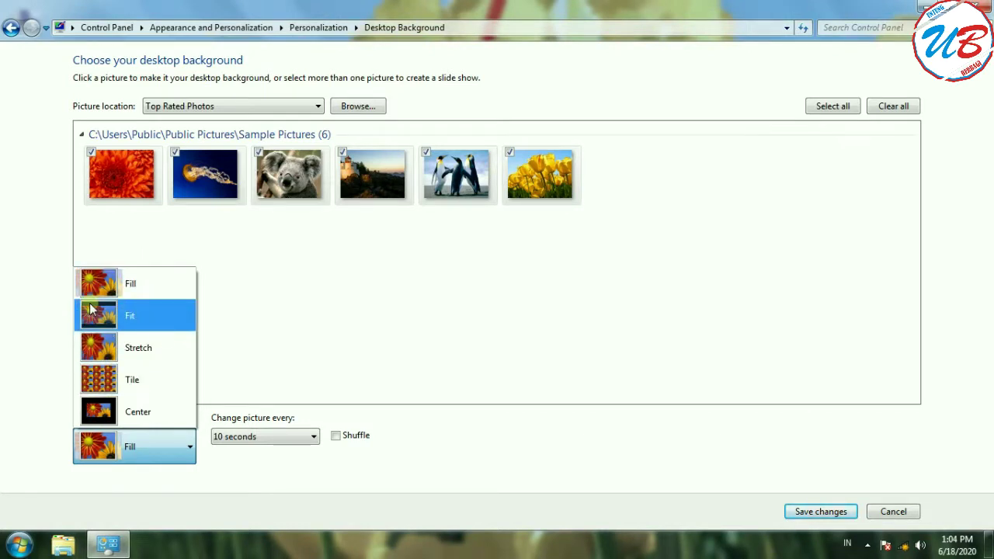
click(142, 319)
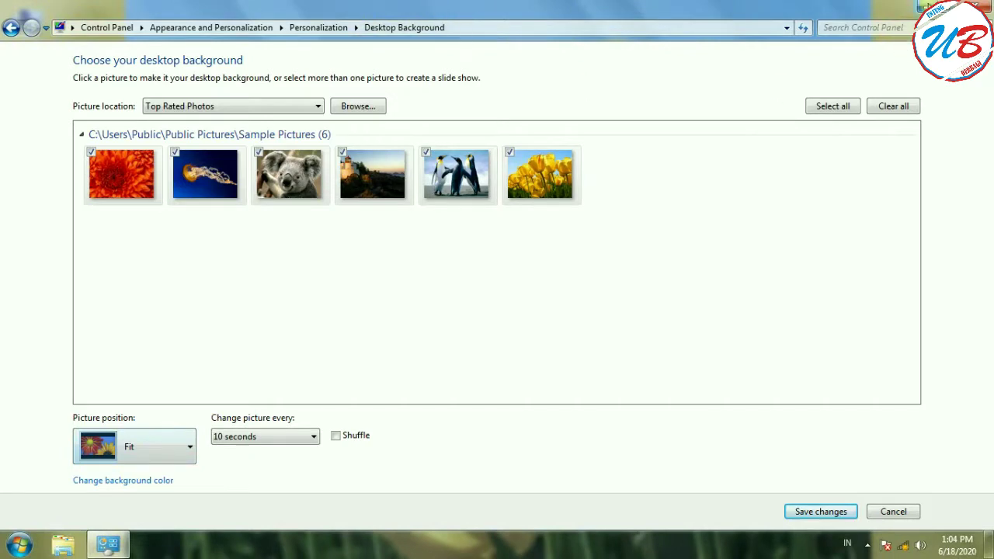
Preview the fitted picture on the desktop and save the slide show background changes.
click(928, 6)
mouse_move(109, 545)
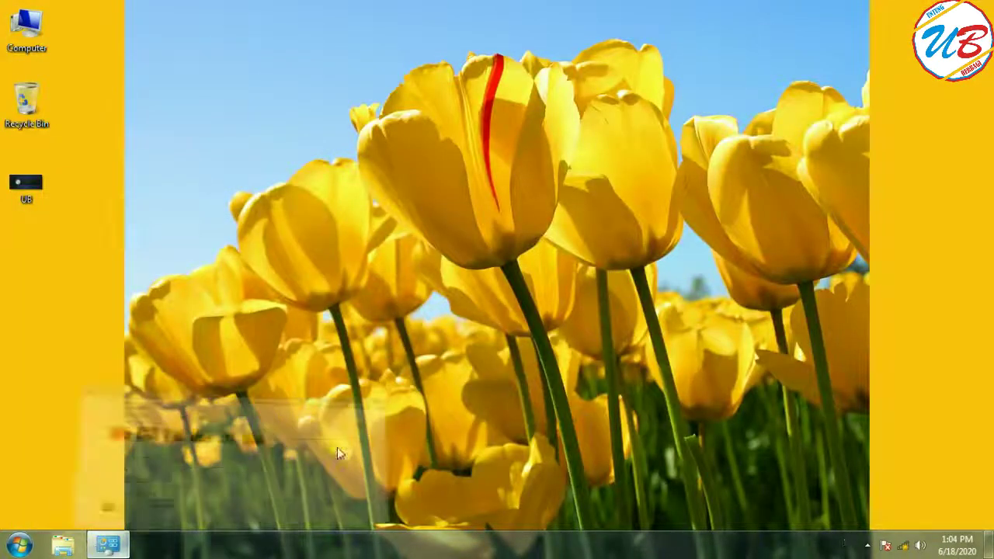
click(278, 439)
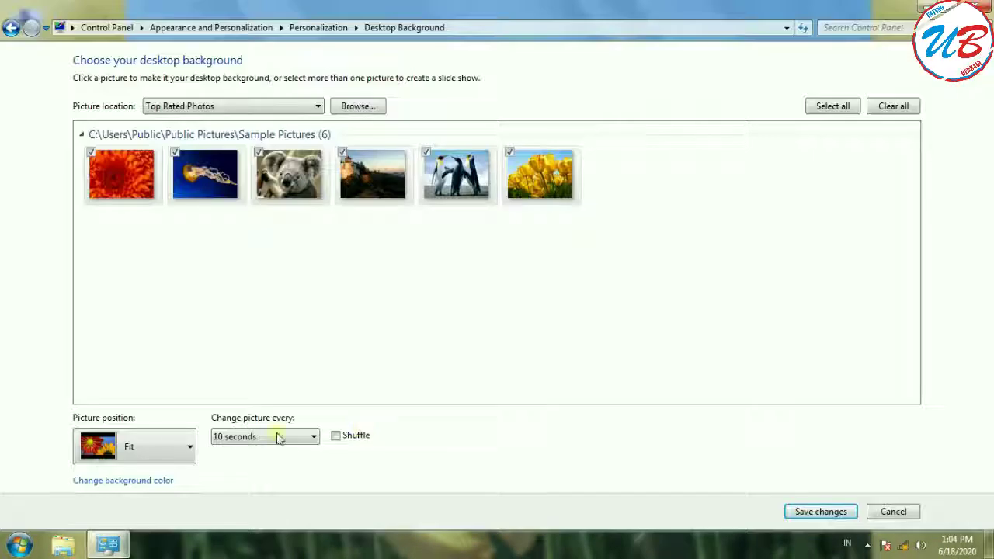
click(815, 512)
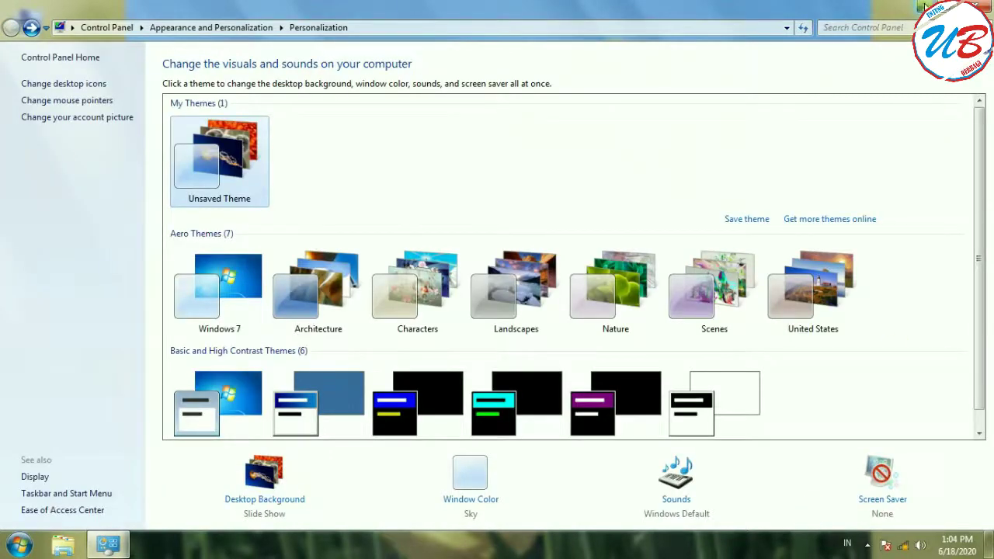
click(928, 6)
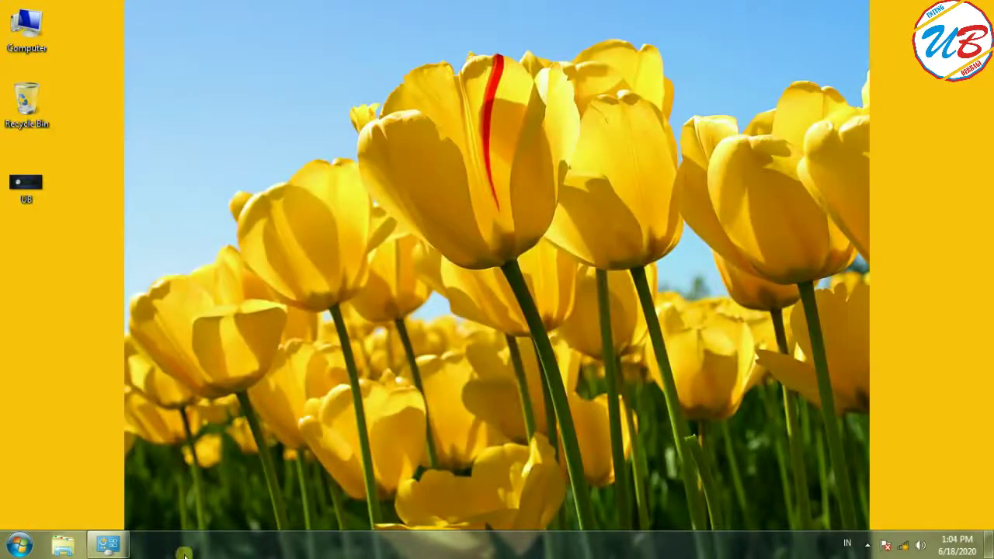
Set the desktop background slide show's picture position to Tile, save the change and show the desktop.
click(107, 543)
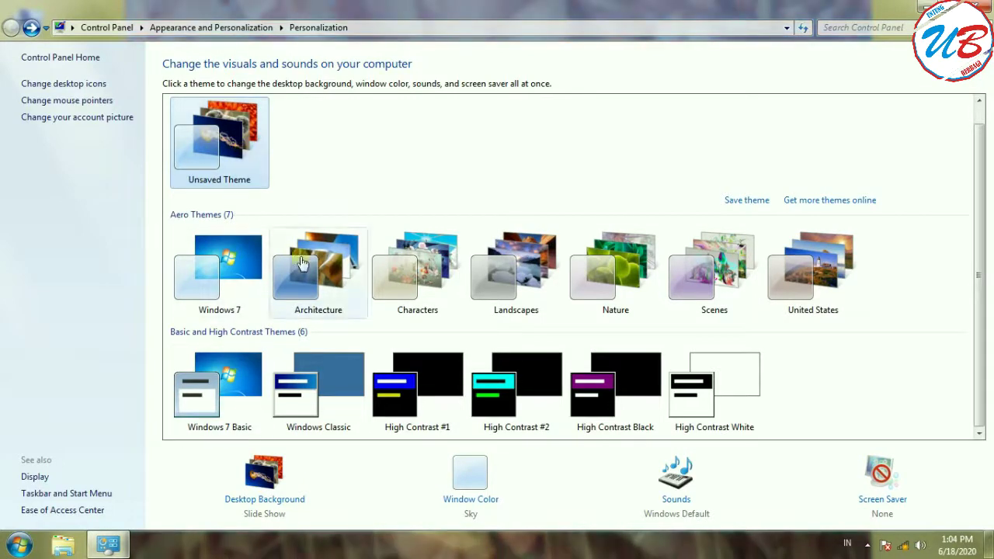
click(264, 499)
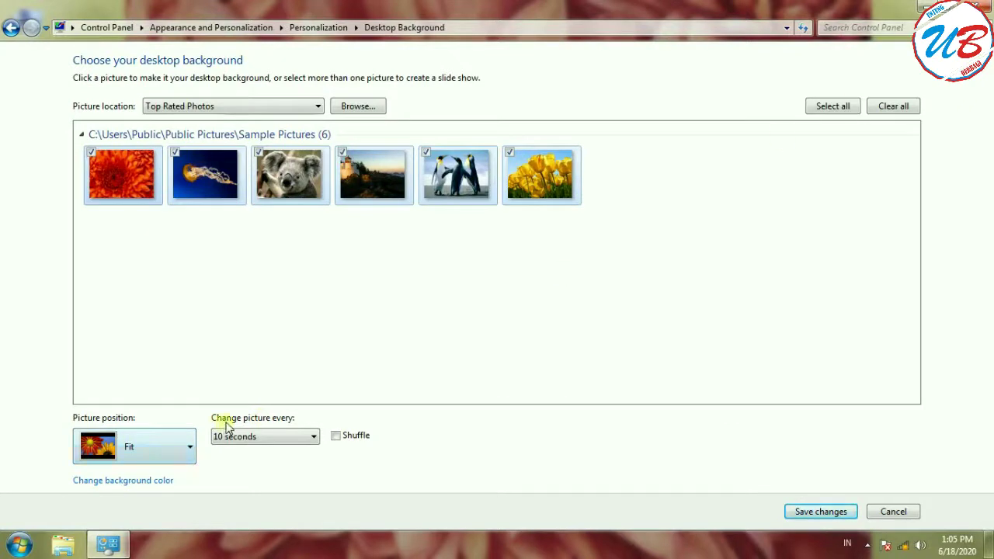
click(190, 449)
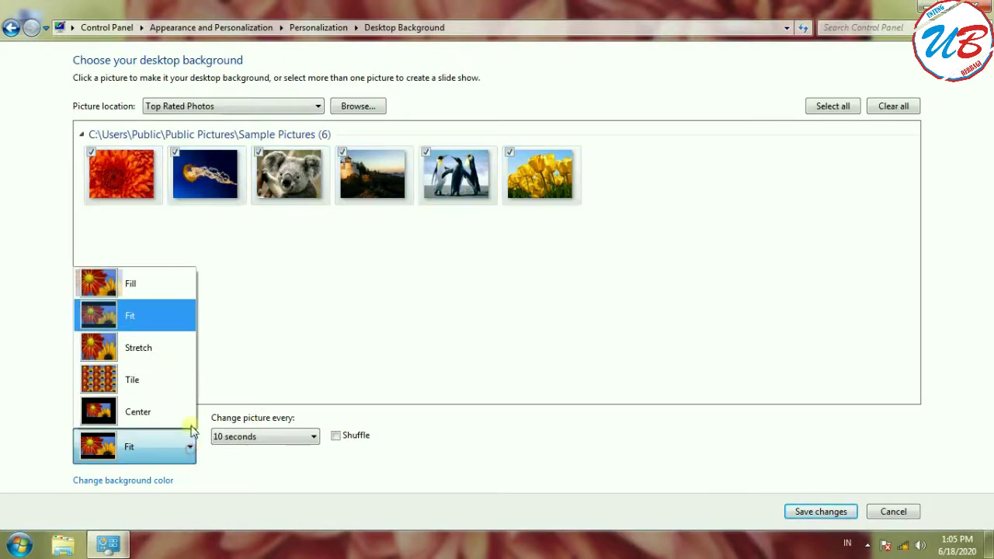
click(155, 380)
click(816, 512)
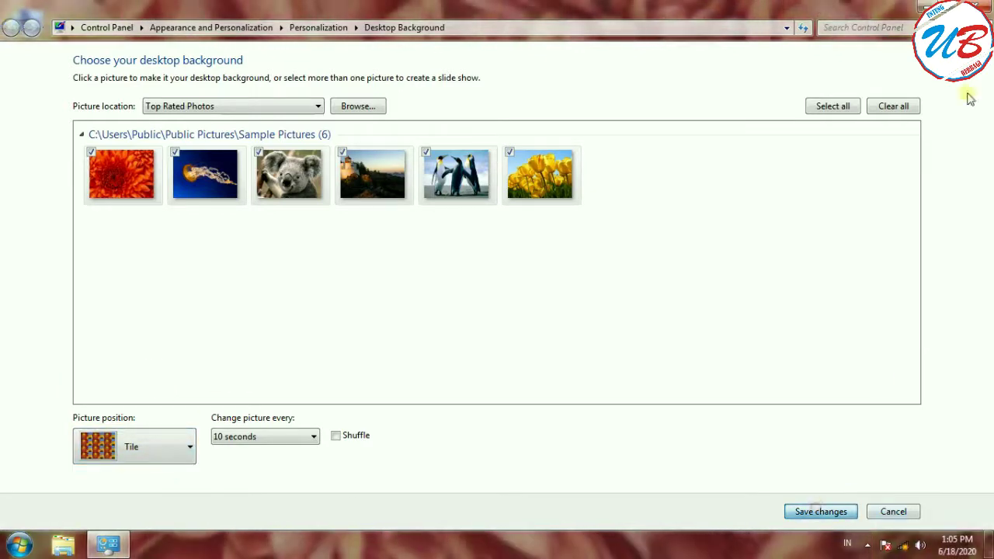
click(921, 9)
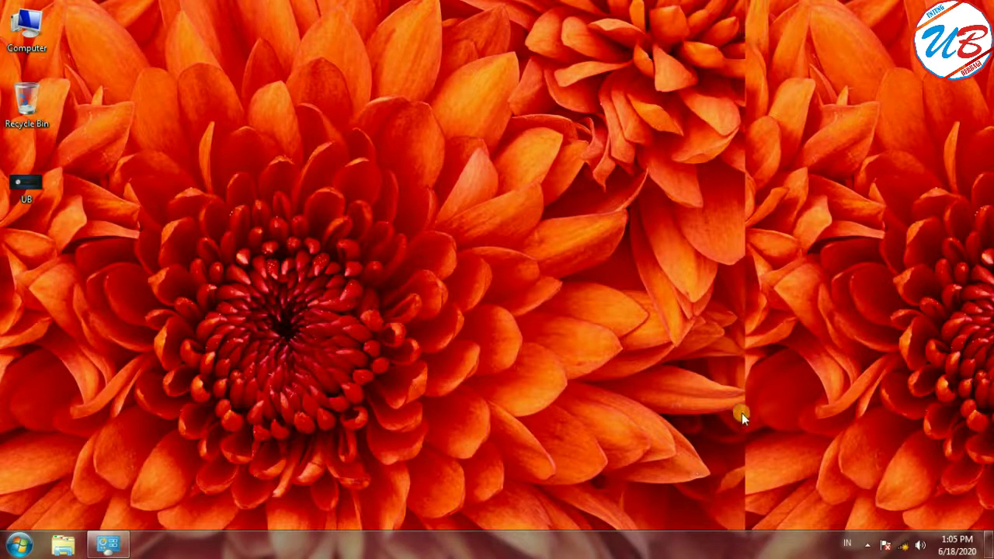
Change the slide show's picture position to Center and save the desktop background changes.
click(108, 545)
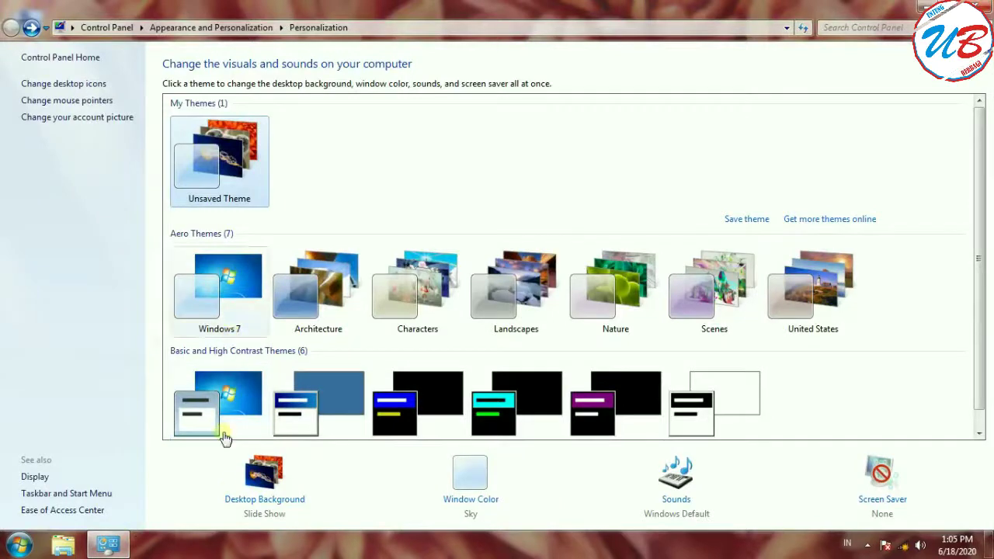
click(230, 497)
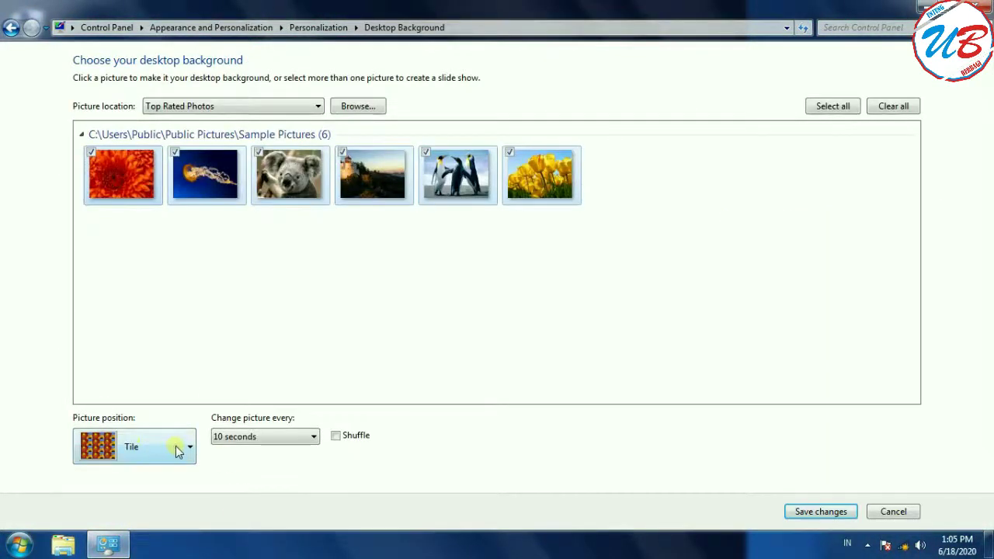
click(177, 450)
click(141, 413)
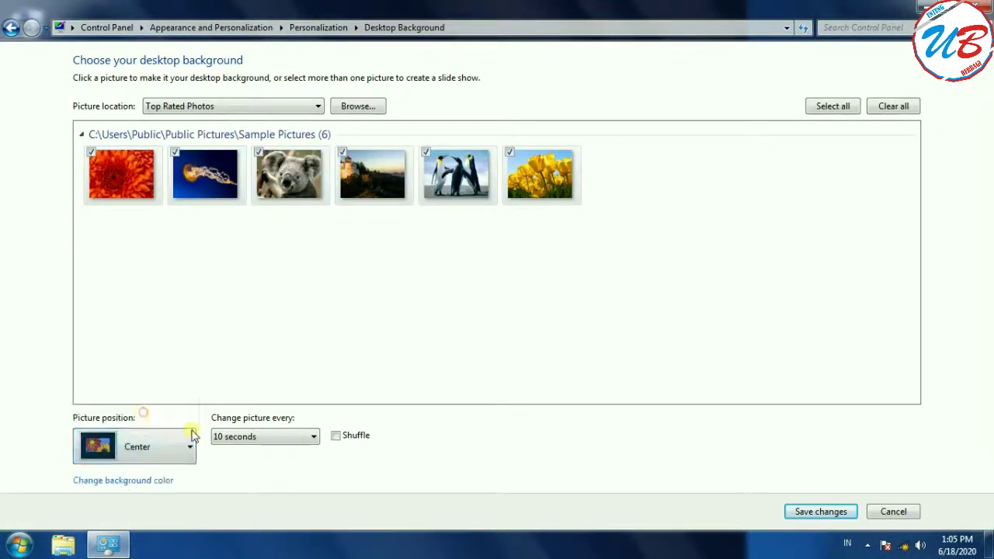
click(792, 512)
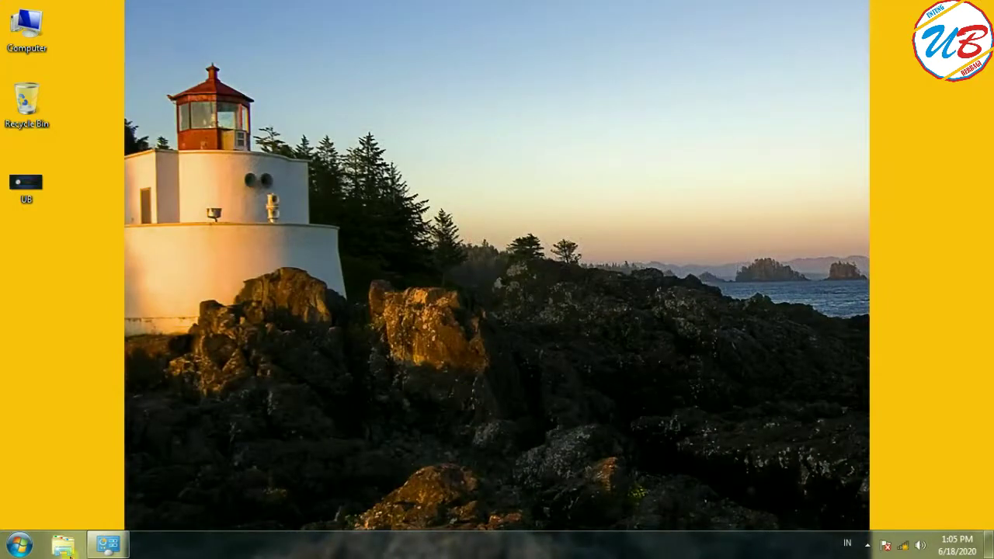
Return to Personalization and apply the Architecture theme from Aero Themes.
mouse_move(107, 544)
click(191, 518)
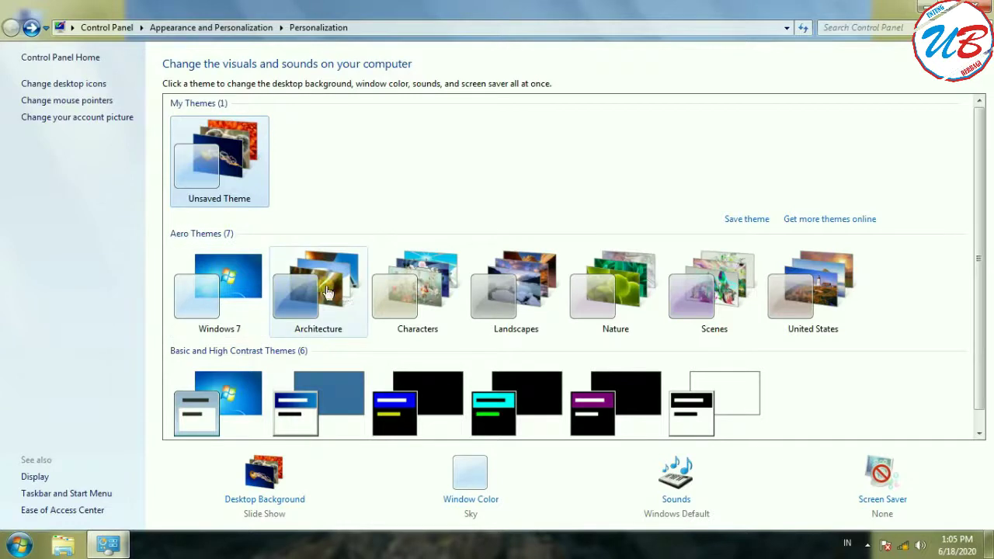
click(332, 309)
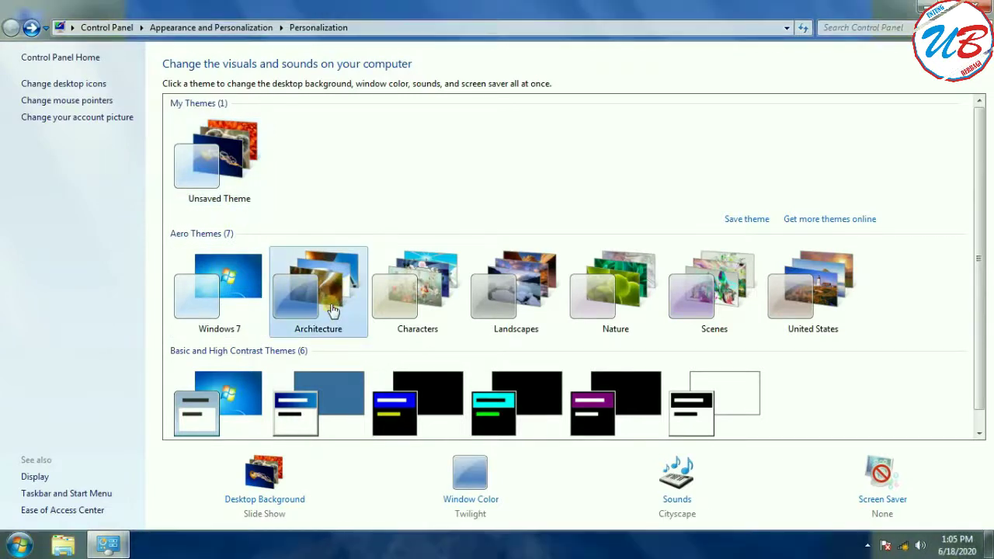
Select all pictures in Windows Desktop Backgrounds for the slide show, keep that picture location, and discard the changes.
click(268, 503)
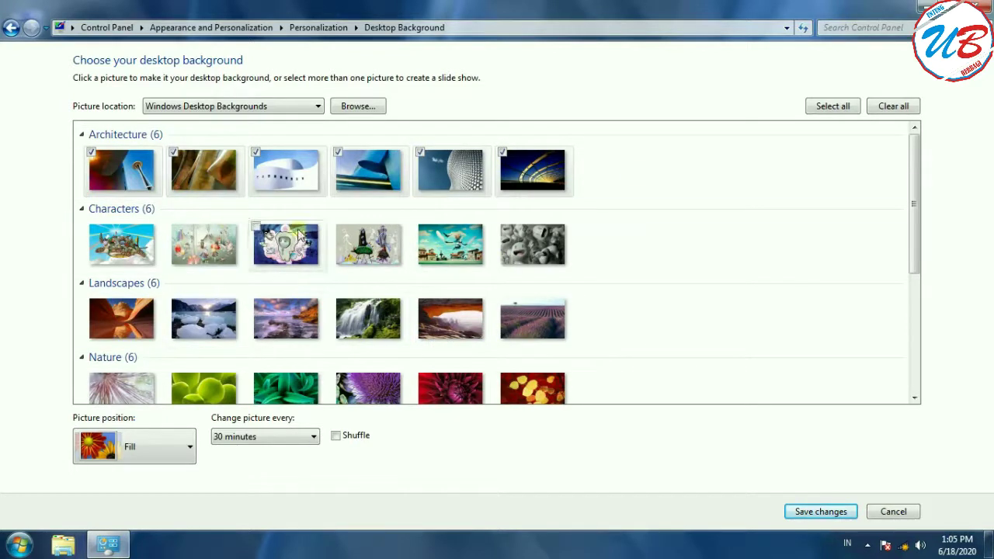
click(832, 106)
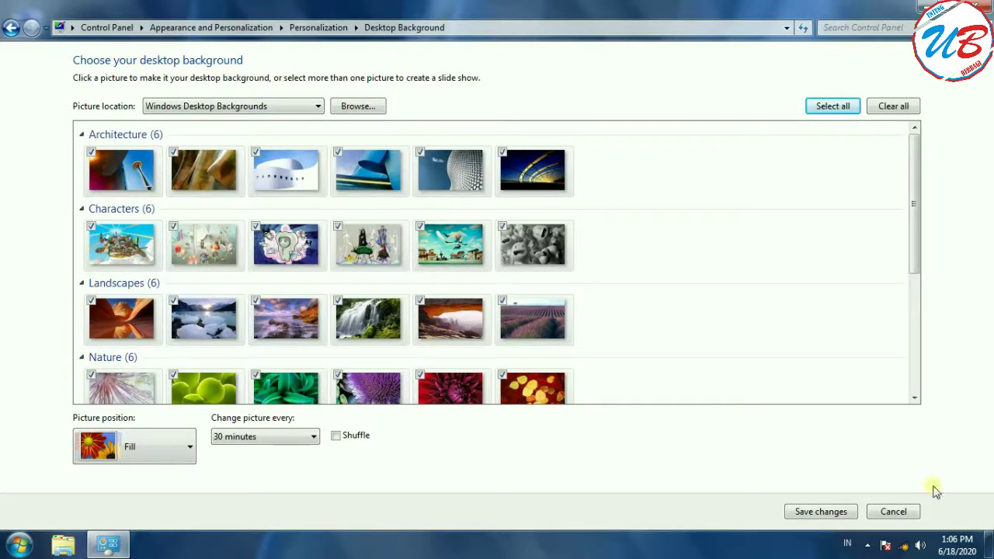
click(303, 106)
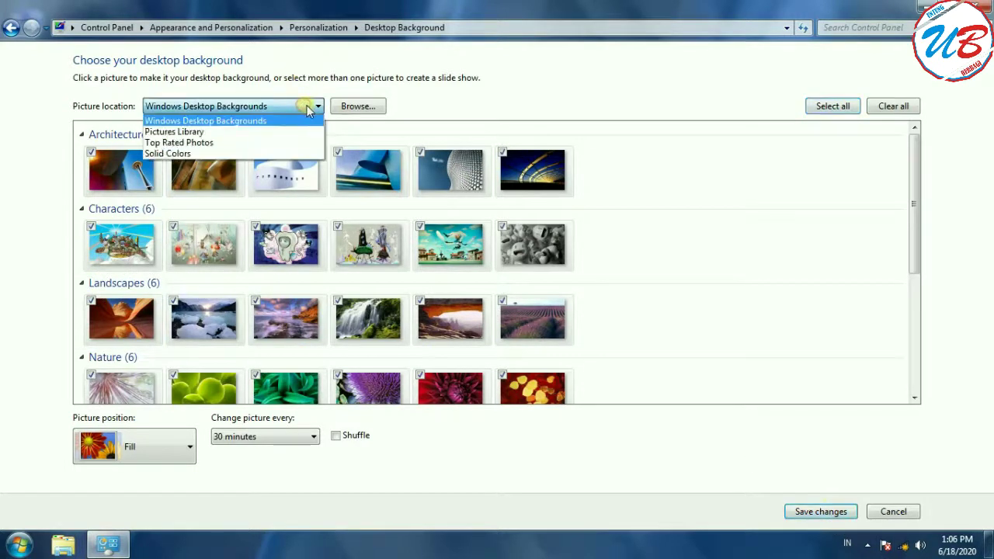
click(218, 121)
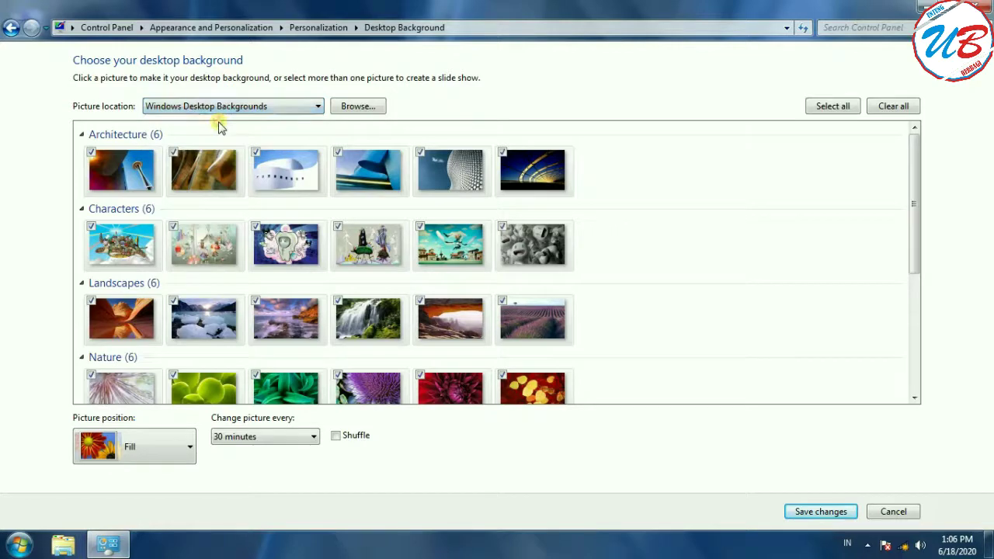
click(894, 512)
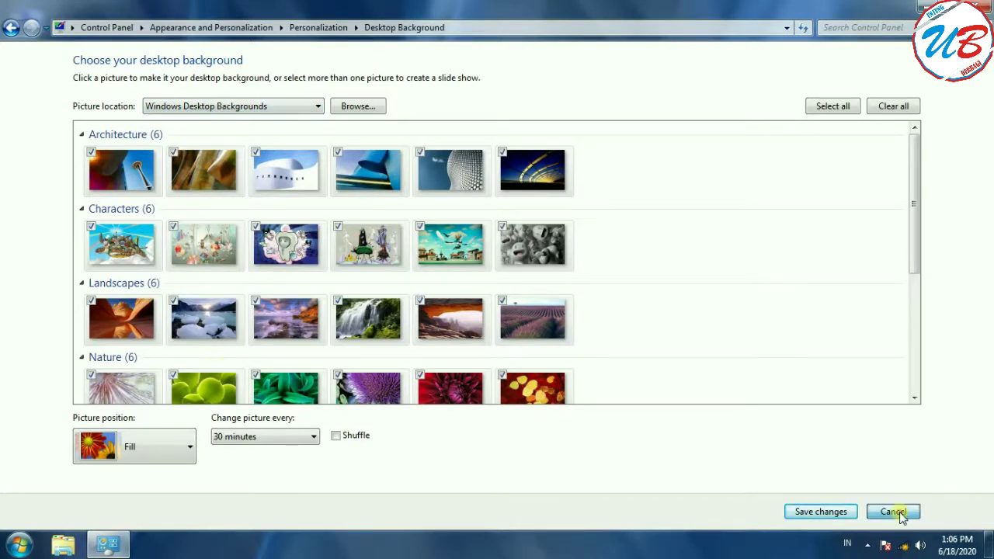
Close Personalization and set the UB image file on the desktop as the desktop background.
scroll(668, 365, down, 1)
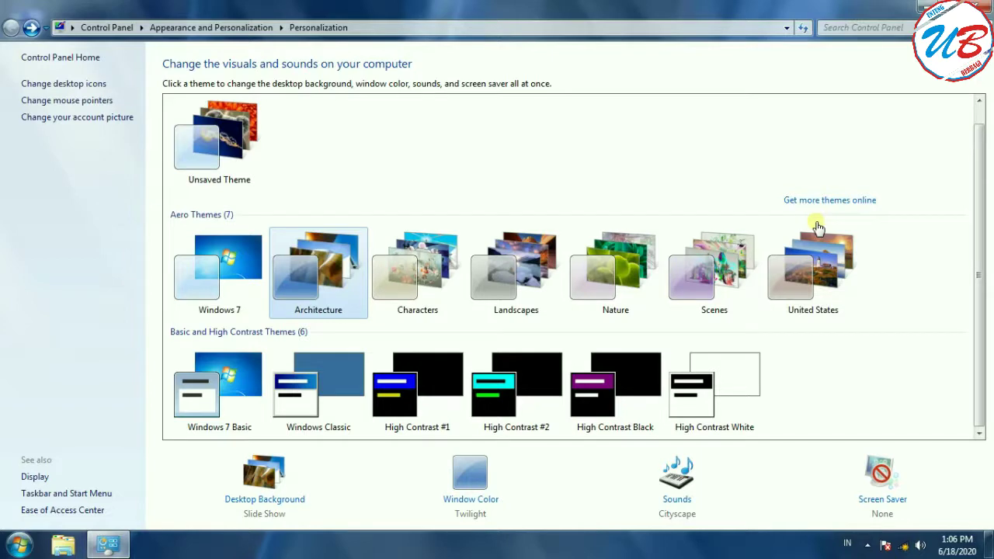
click(980, 8)
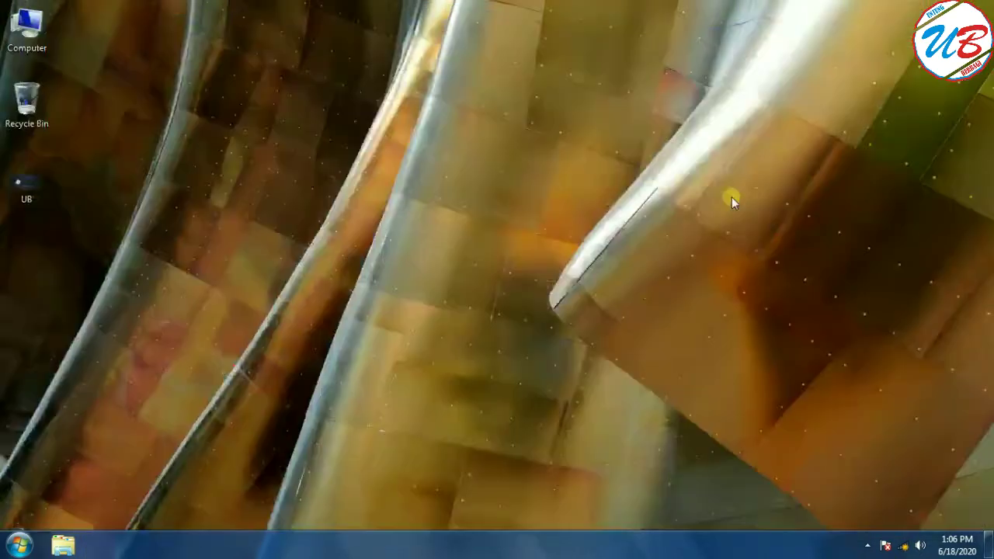
click(33, 180)
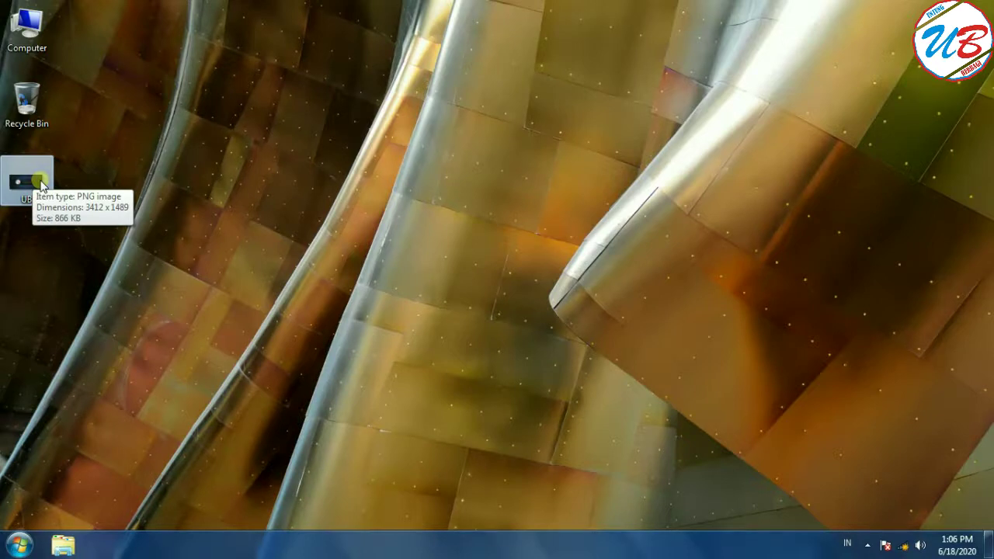
right_click(45, 184)
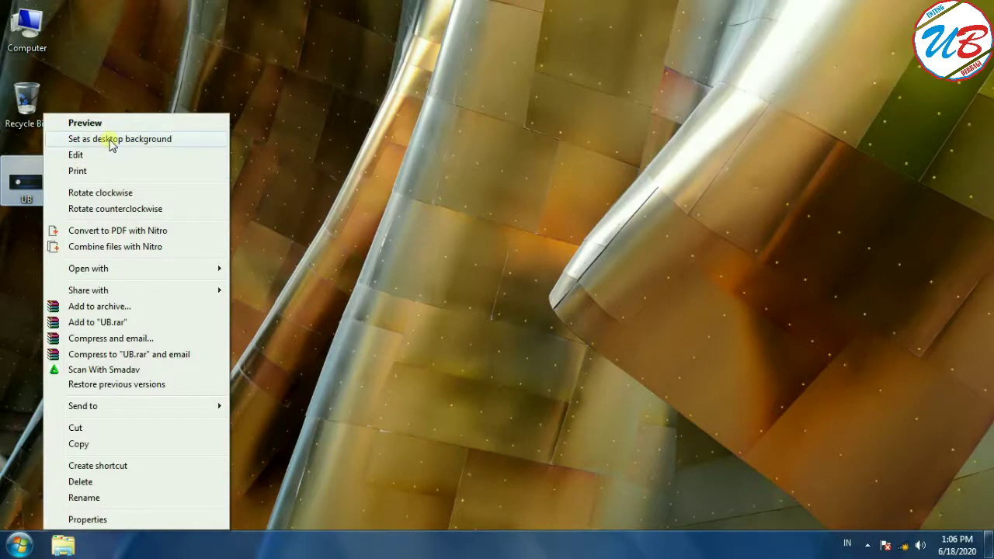
click(113, 140)
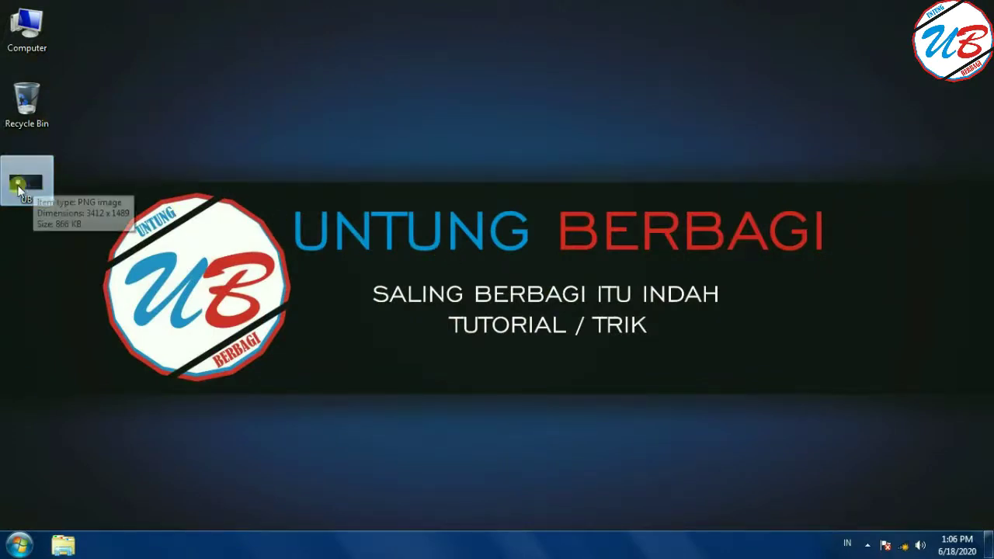
Open the UB image in Windows Photo Viewer and set it as the desktop background from there.
double_click(19, 184)
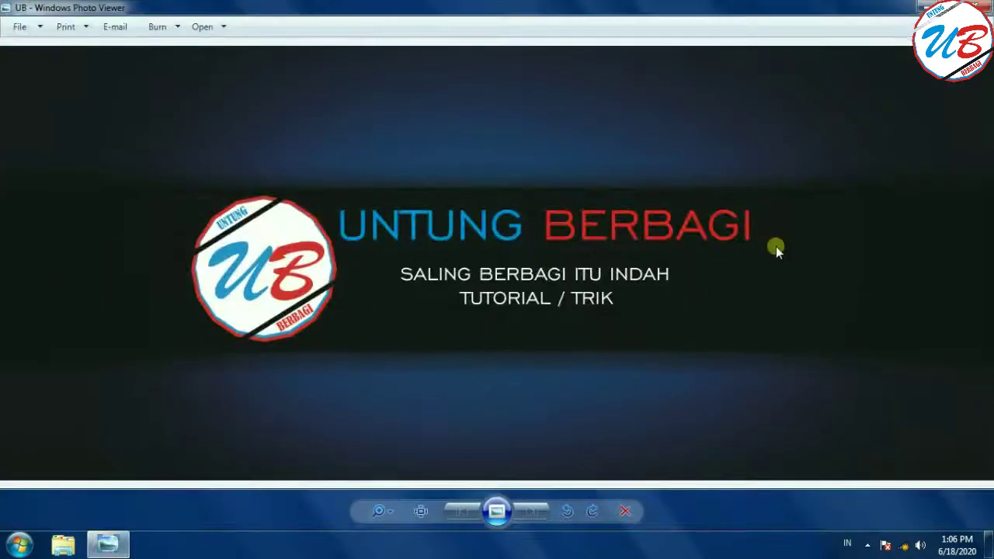
right_click(358, 107)
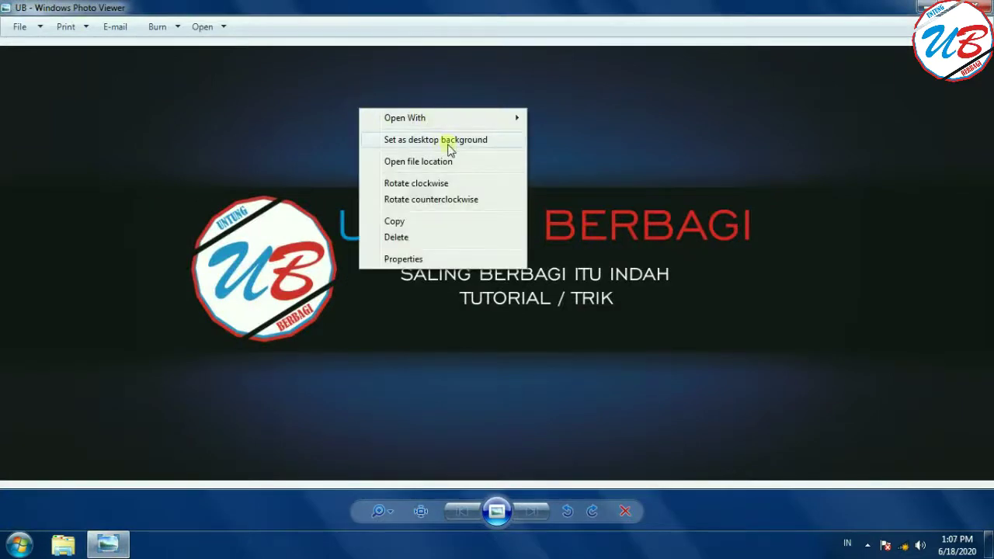
click(472, 141)
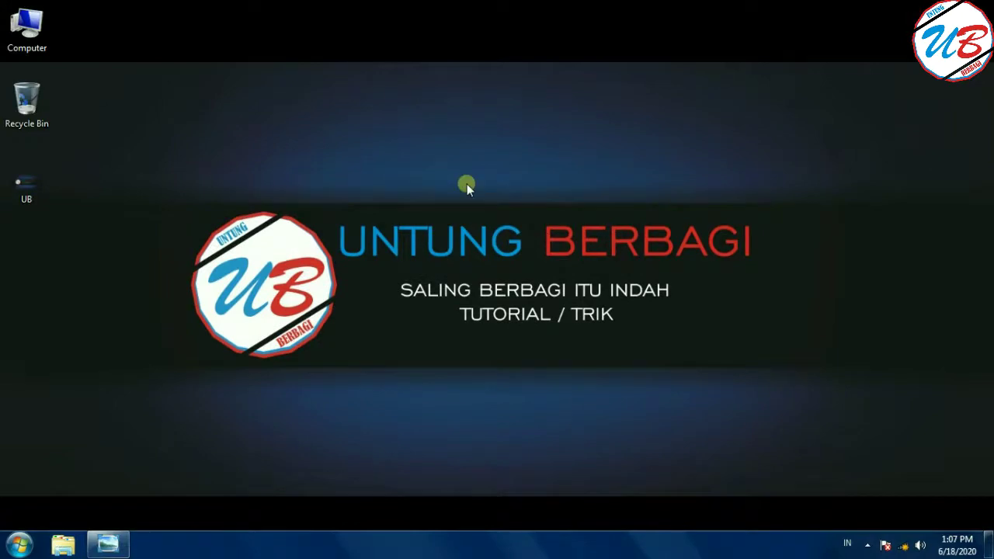
Apply the Windows 7 Basic theme in Personalization, replace it with the Windows 7 Aero theme, and show the desktop.
right_click(395, 97)
click(439, 283)
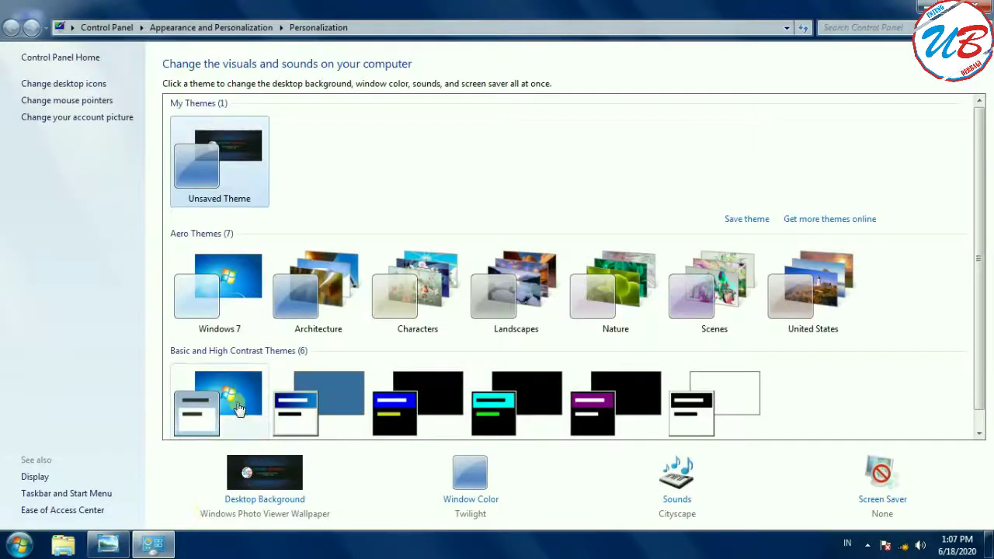
click(239, 409)
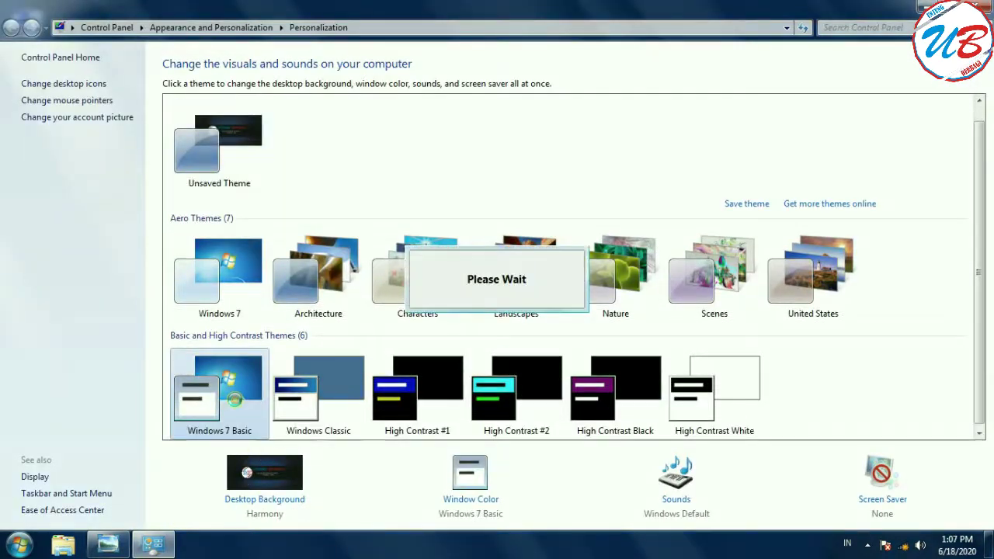
click(235, 265)
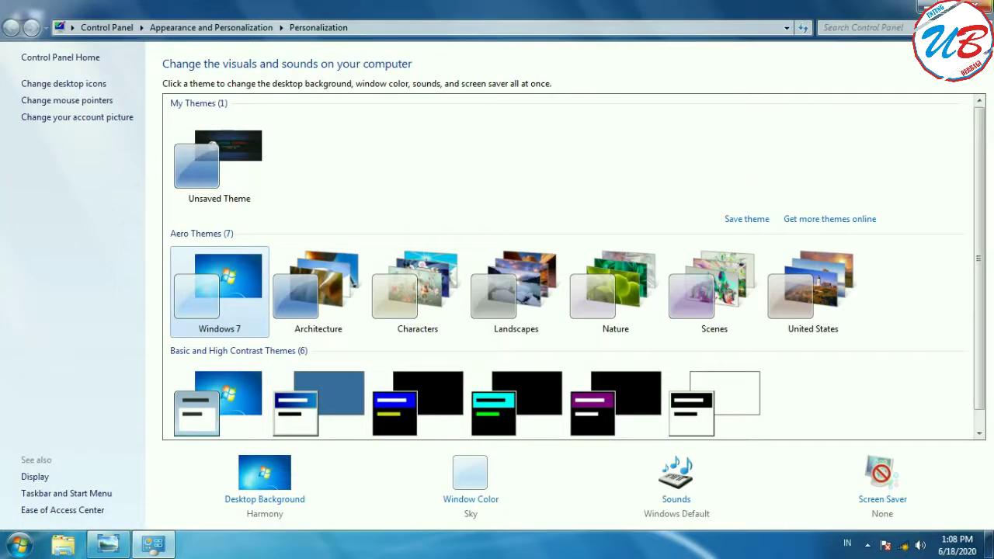
key(super+d)
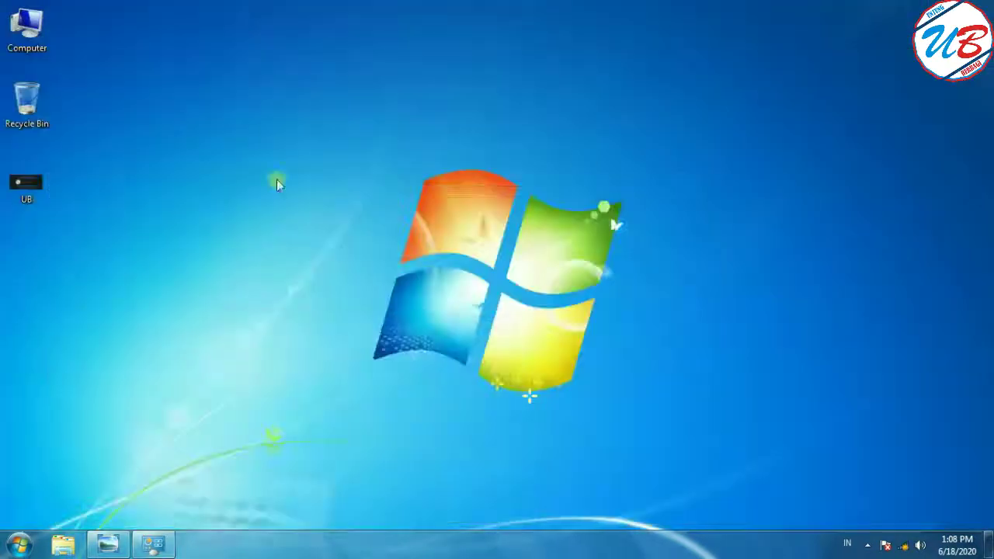
Reopen the UB image in Windows Photo Viewer and set it as the desktop background again.
right_click(44, 186)
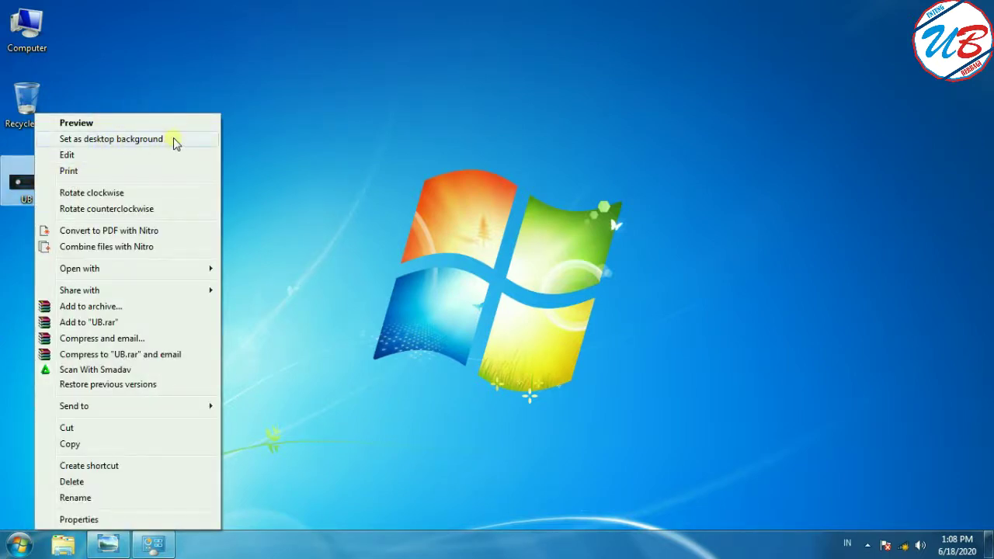
click(275, 128)
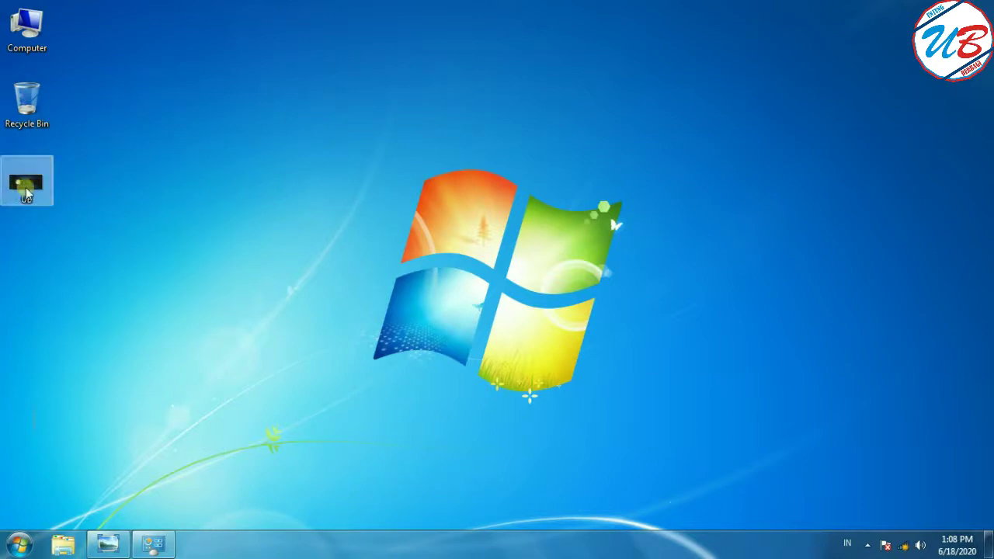
double_click(30, 192)
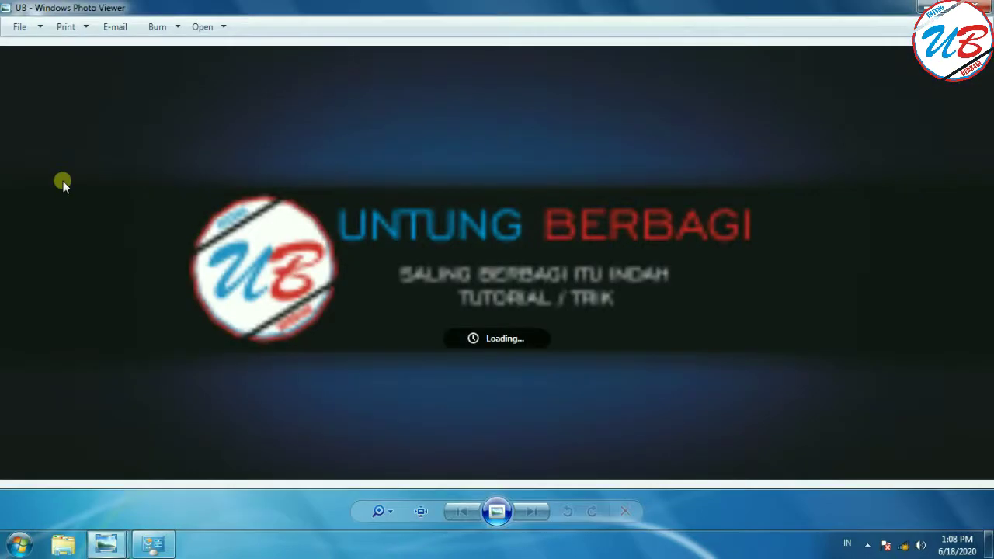
right_click(379, 122)
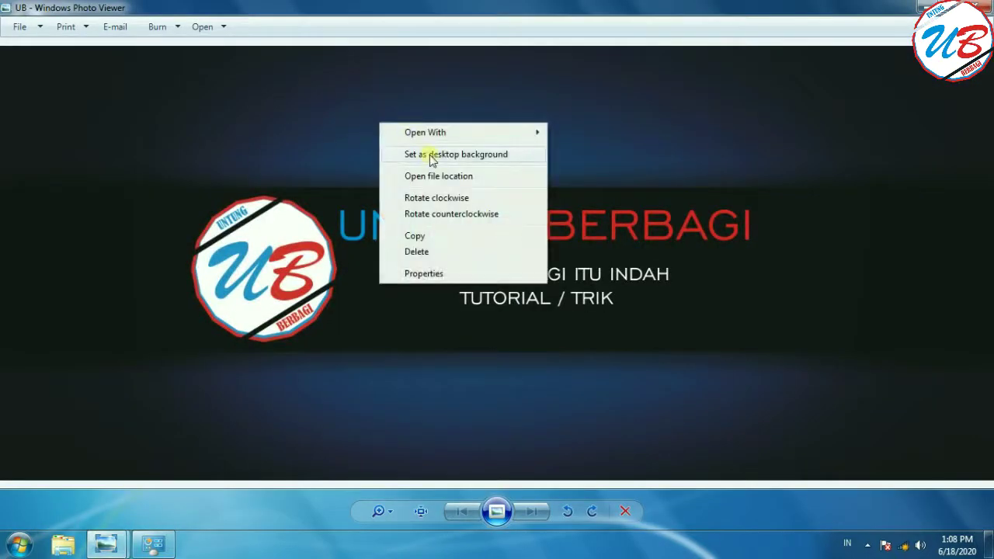
click(429, 155)
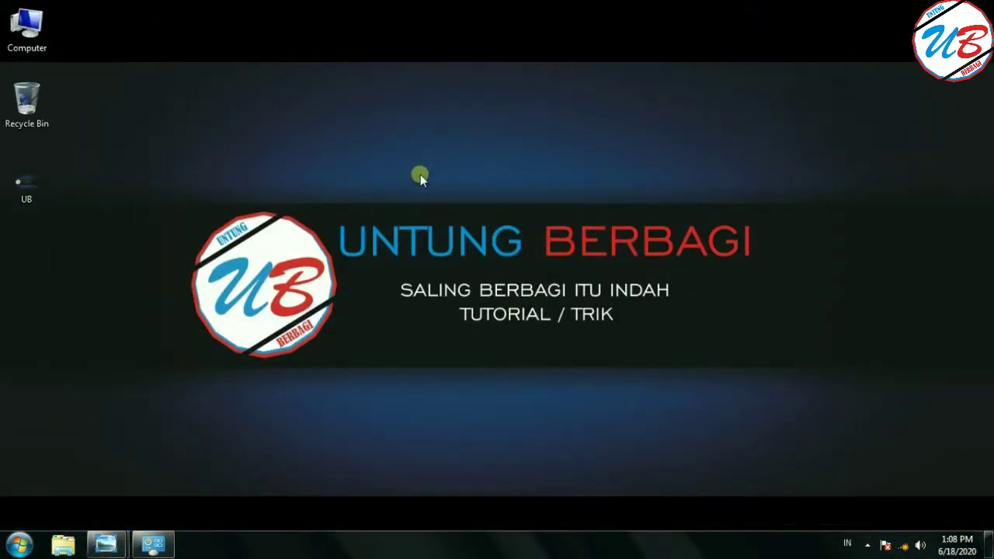
Set the UB image as the desktop background directly from its file, without opening the picture.
right_click(30, 189)
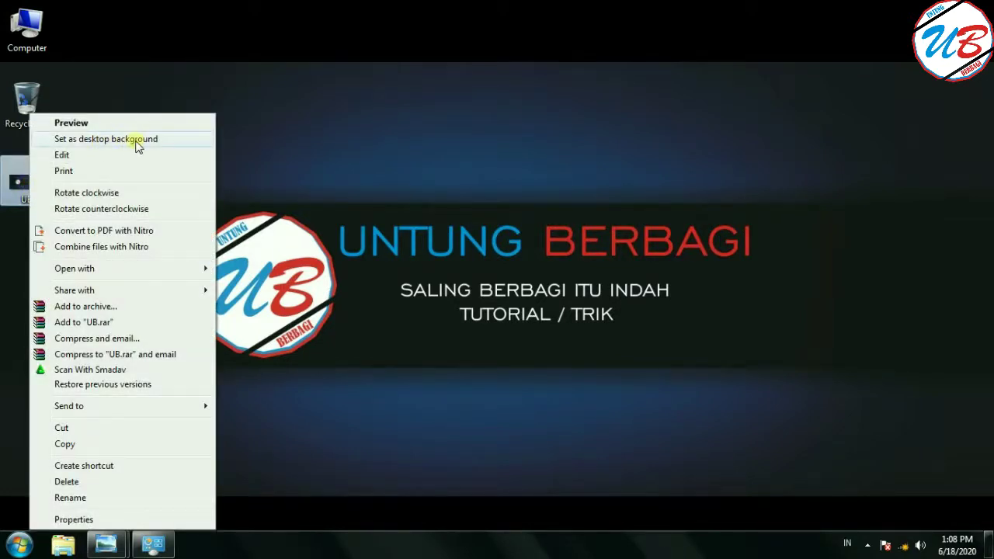
click(135, 141)
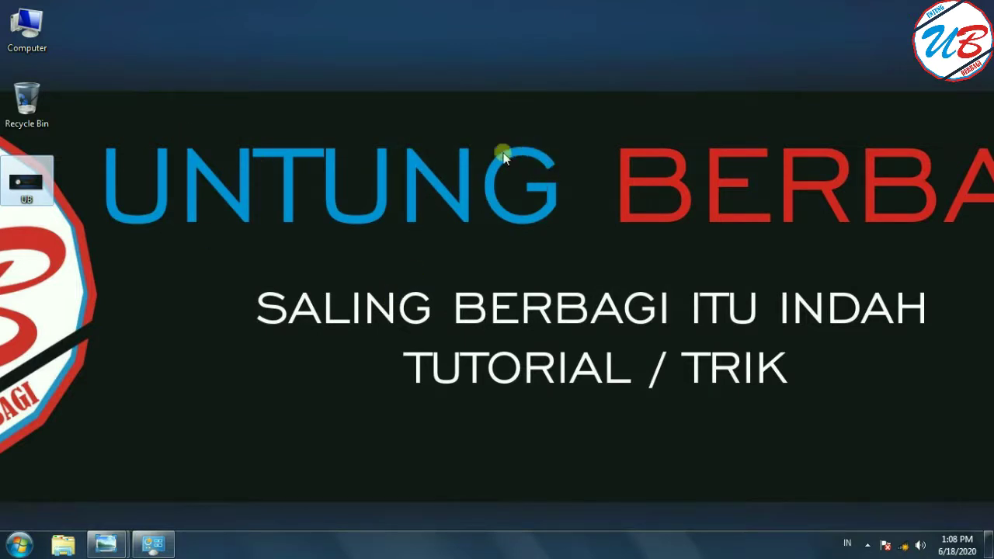
Set the UB image as the desktop background from Windows Photo Viewer and check the current theme in Personalization.
double_click(31, 184)
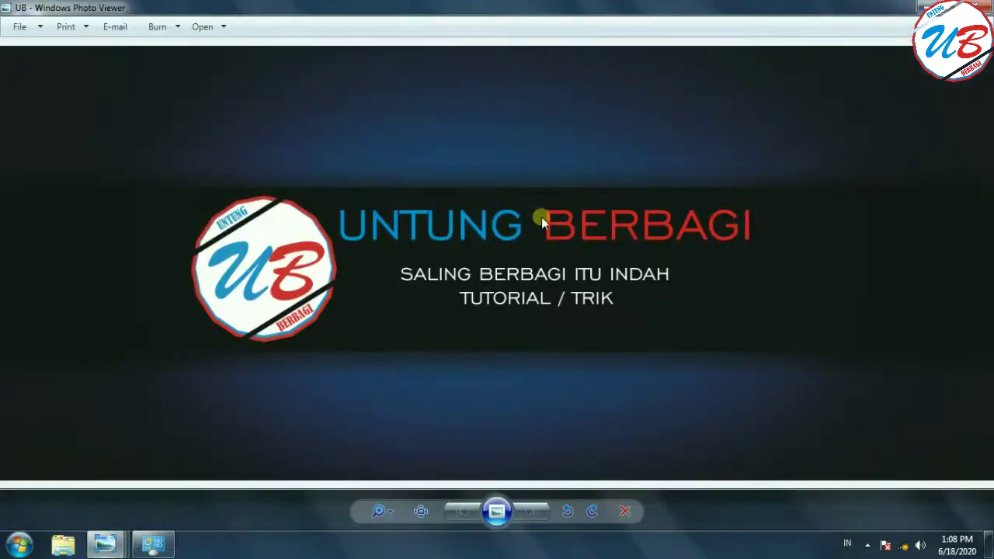
right_click(457, 152)
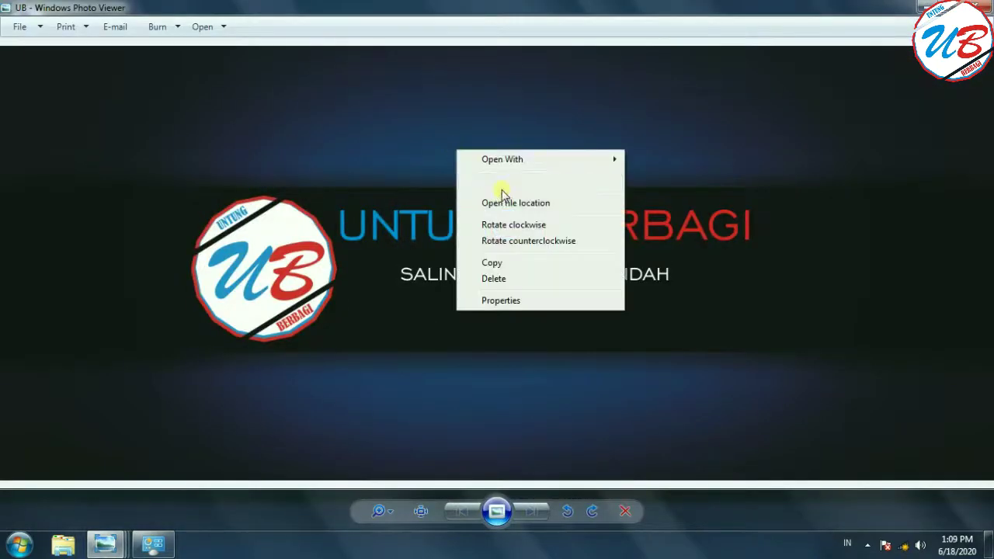
click(557, 189)
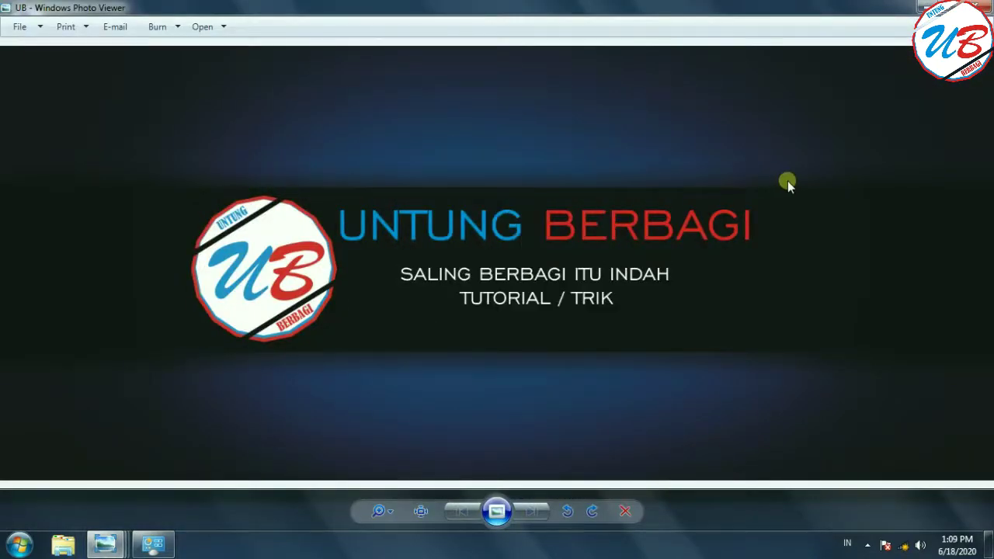
click(974, 6)
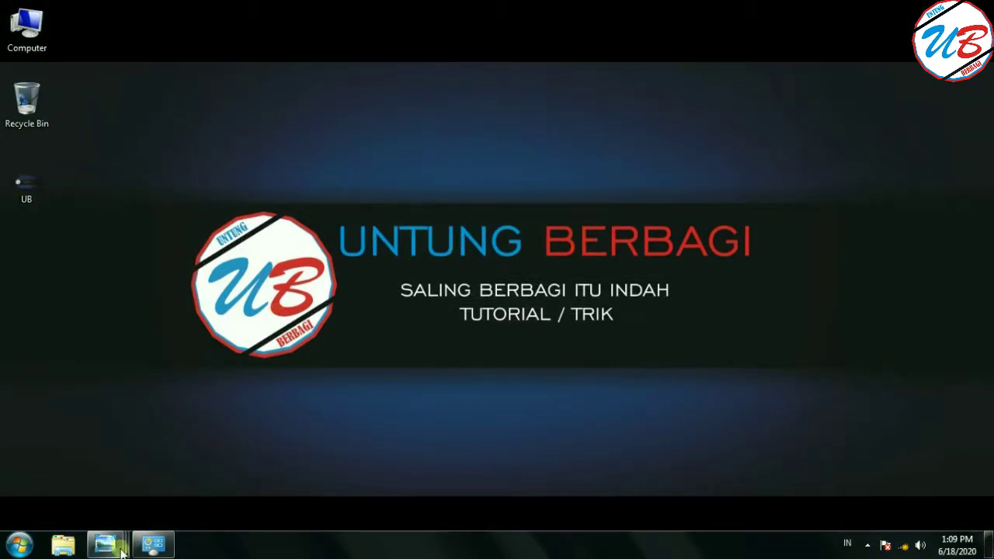
click(153, 543)
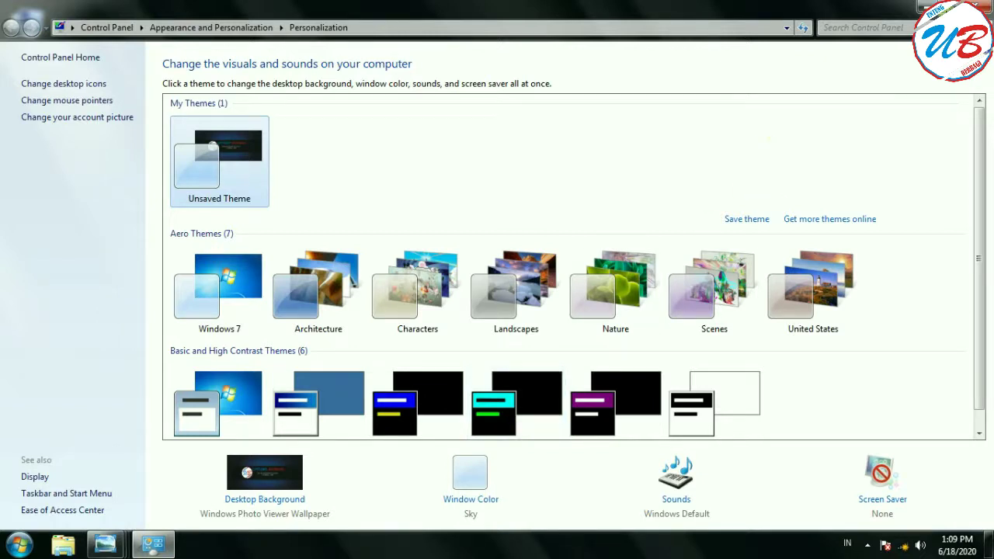
click(924, 6)
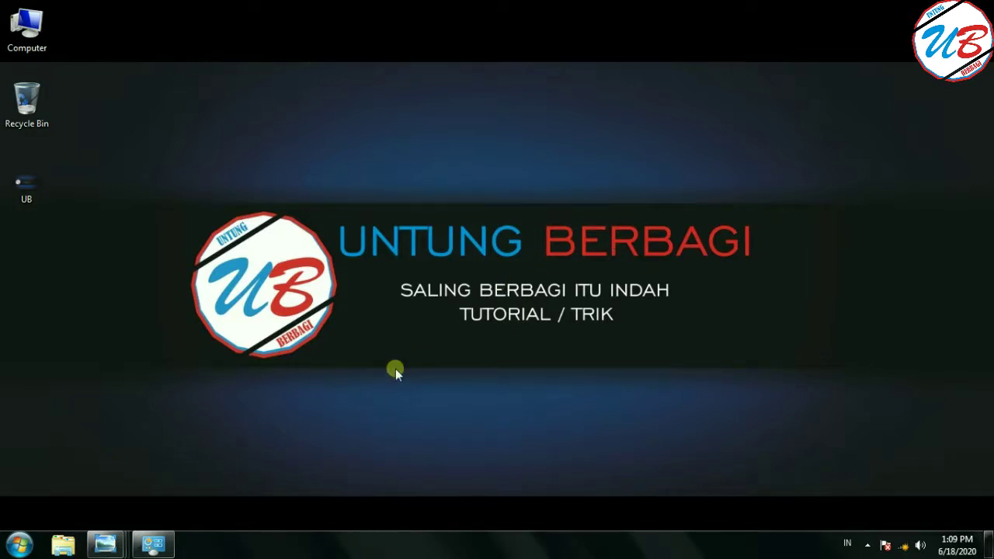
Examine the display's available range of resolutions in the Screen Resolution settings, leaving the settings as they are.
key(u)
right_click(448, 99)
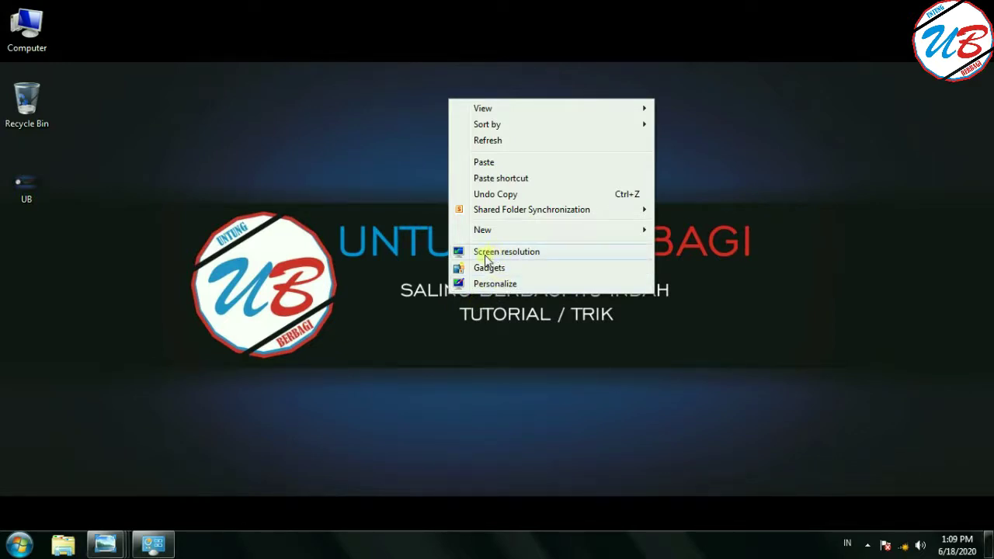
click(561, 253)
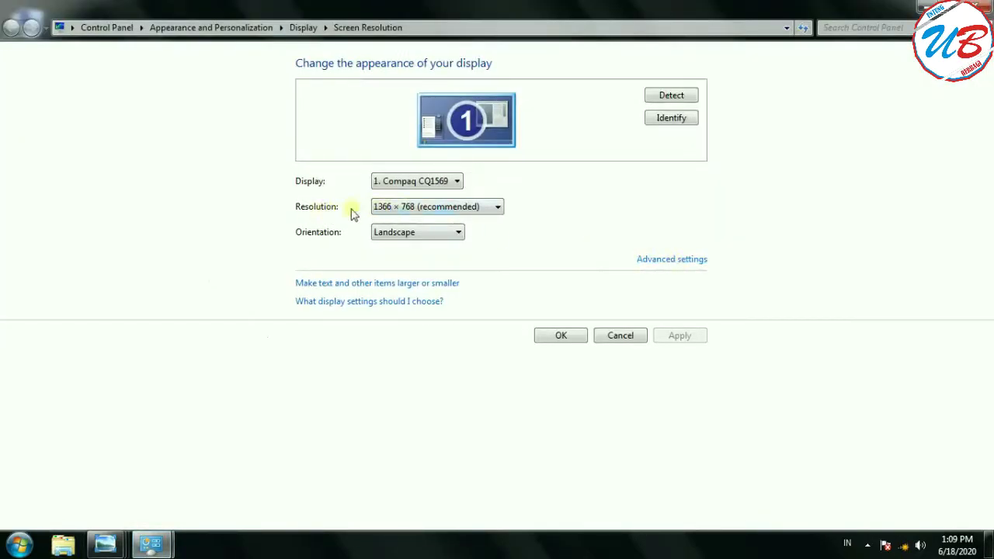
click(487, 210)
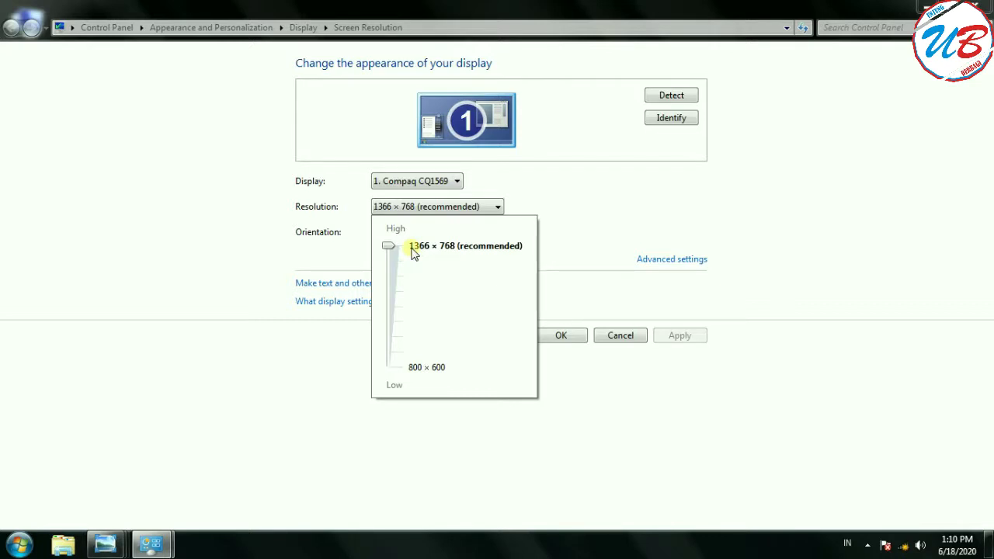
click(617, 184)
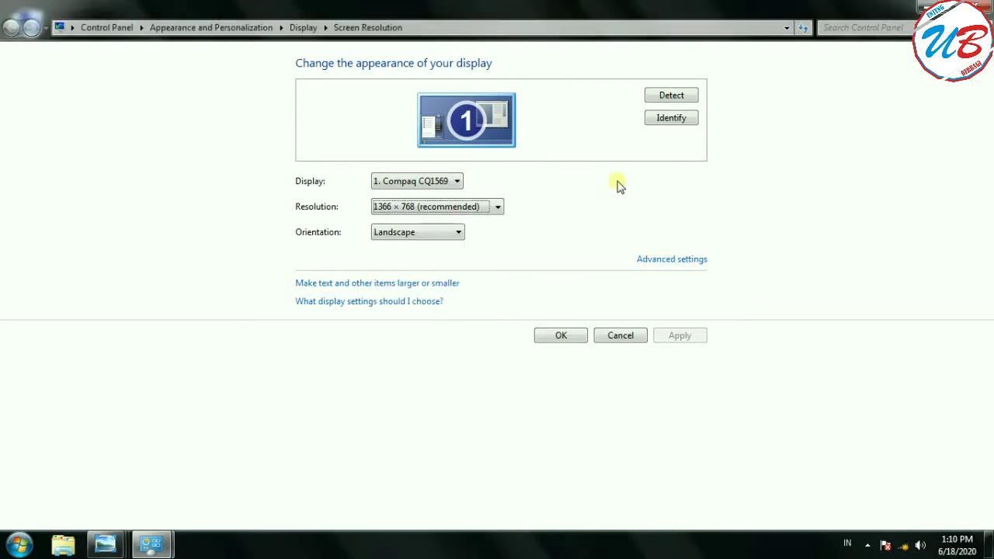
click(983, 6)
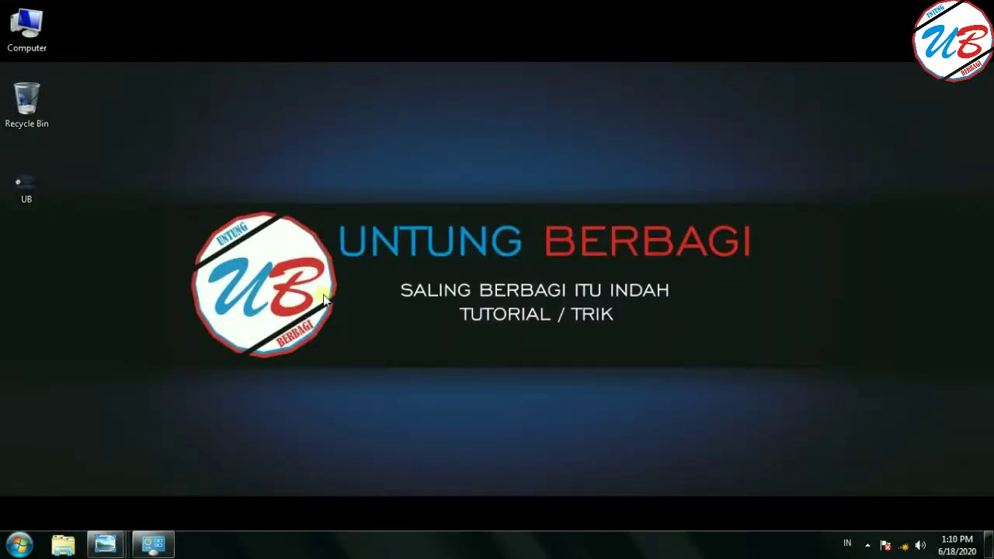
Bring back the Personalization window, look through the Aero, Basic and High Contrast themes, and close it.
mouse_move(155, 535)
click(236, 518)
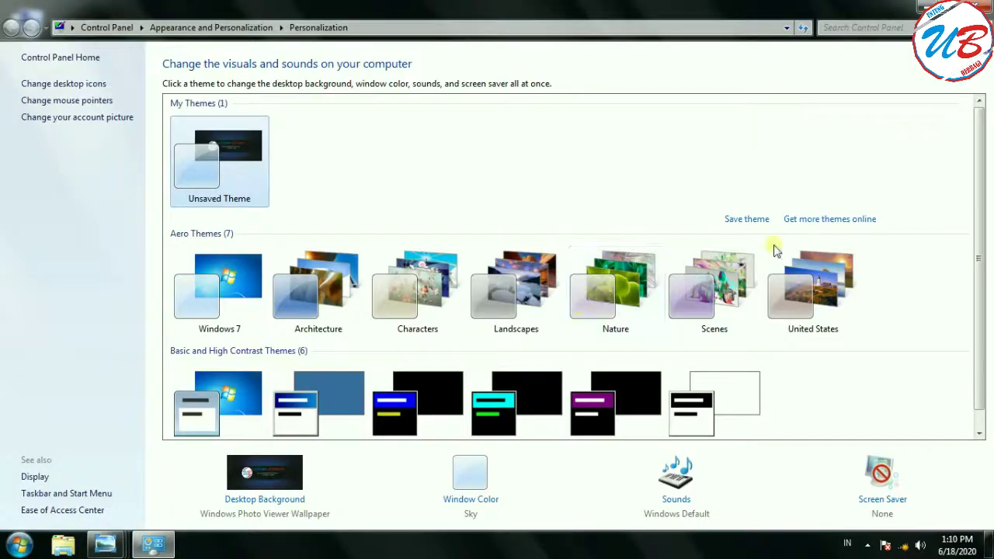
scroll(980, 135, down, 1)
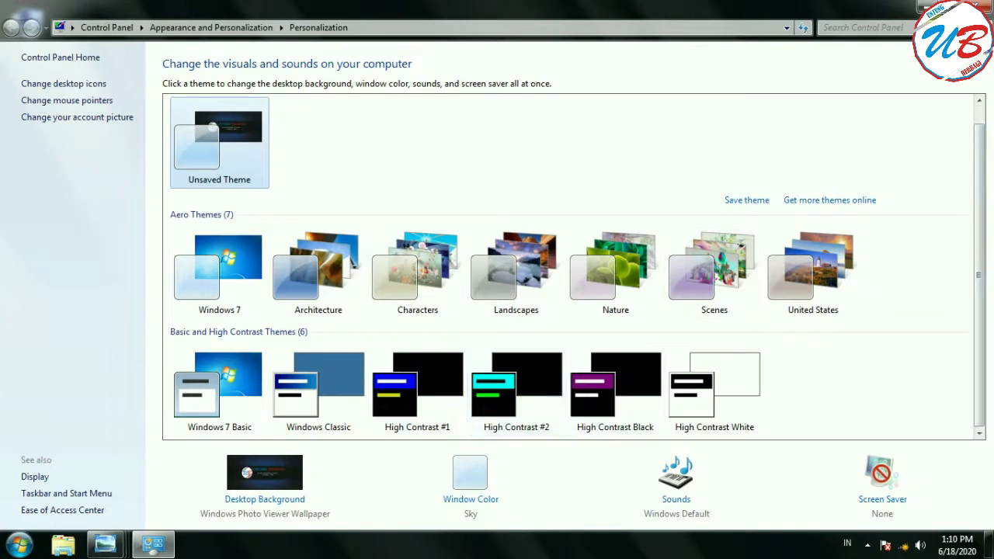
click(981, 6)
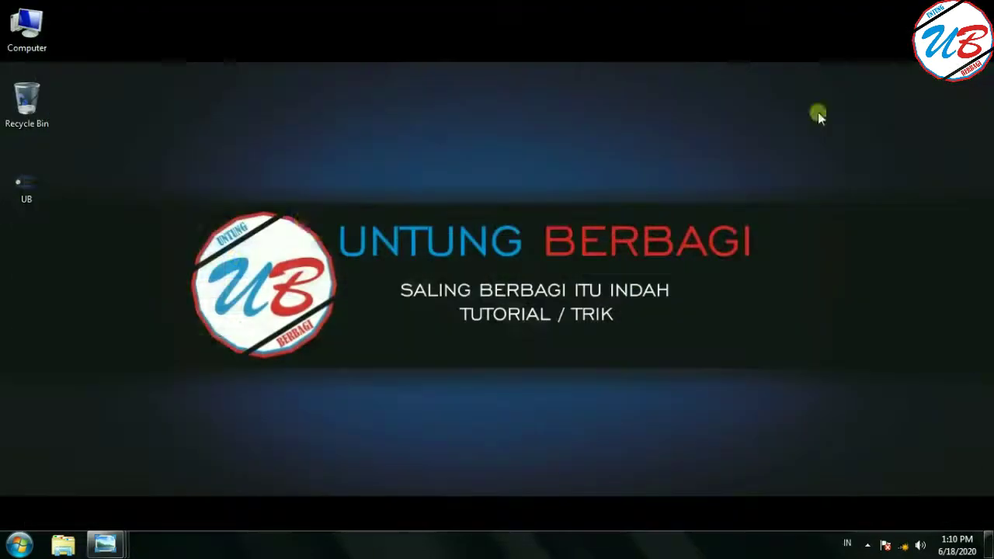